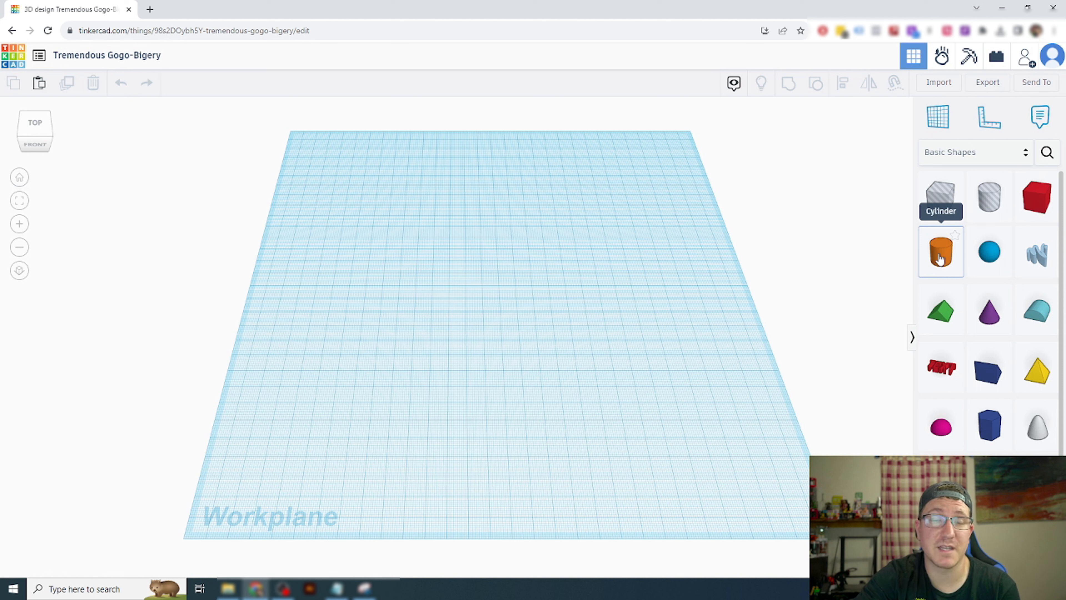
drag(941, 258, 499, 222)
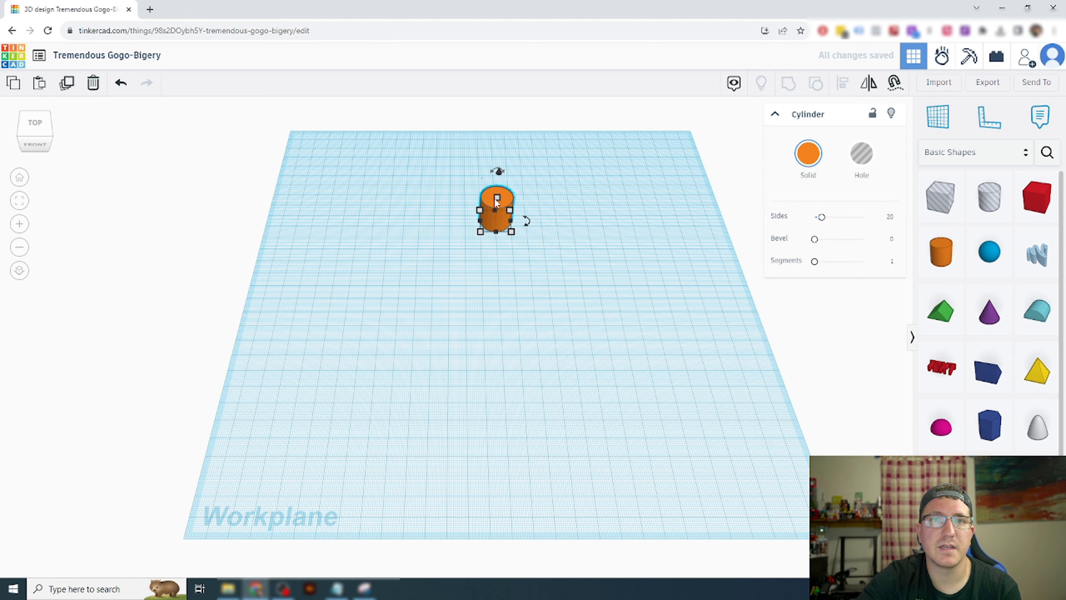
scroll(497, 214, up, 10)
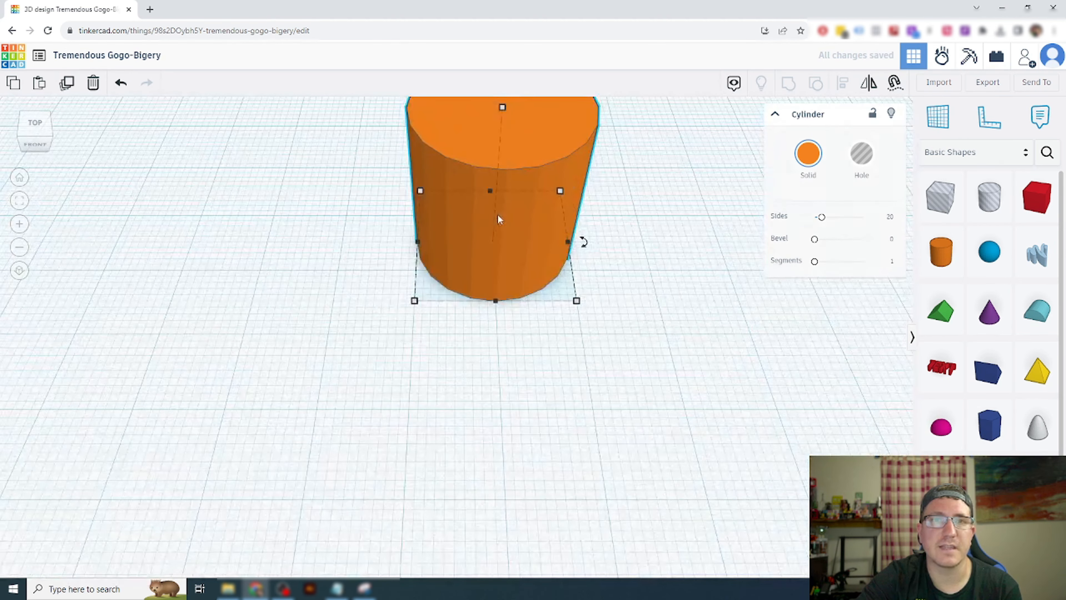
right_drag(528, 168, 566, 201)
scroll(529, 182, down, 1)
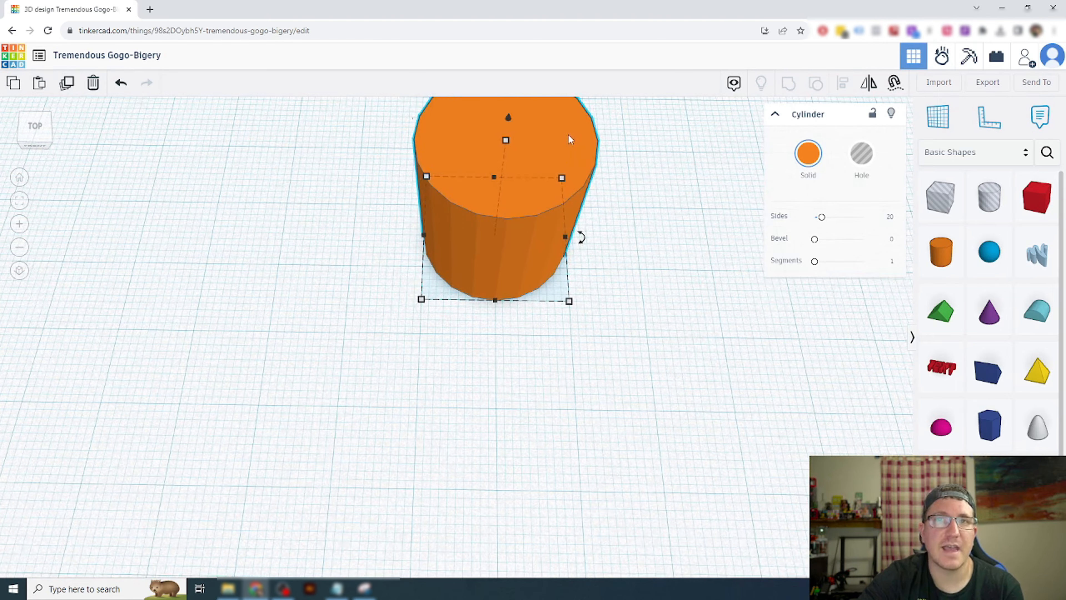
right_drag(568, 135, 546, 181)
scroll(533, 167, down, 3)
key(Delete)
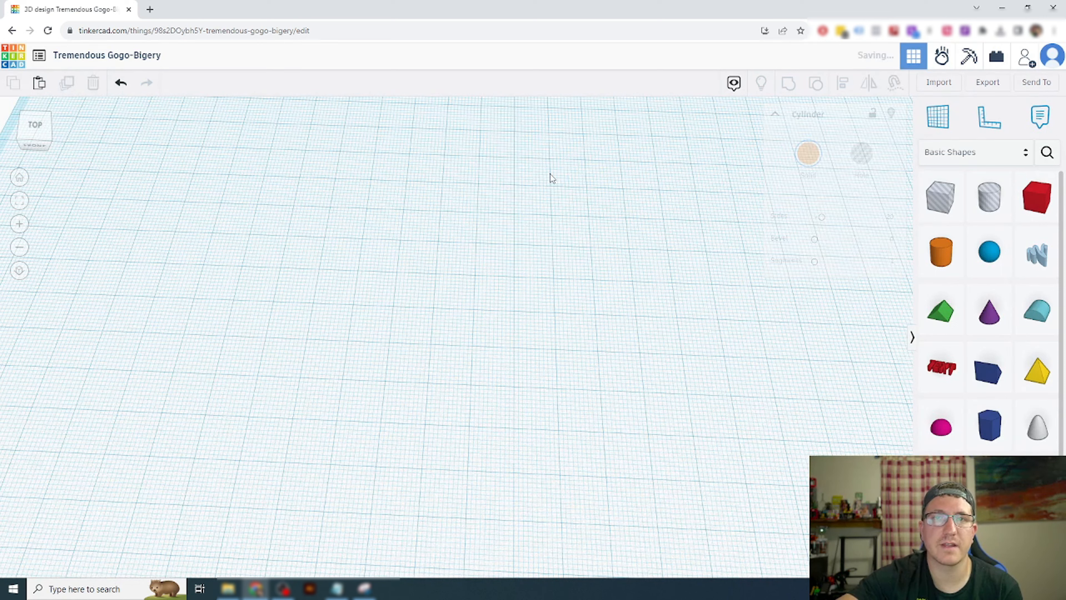
Step: Place the saved Smooth Circle shape from Your Creations near the back of the workplane
click(951, 152)
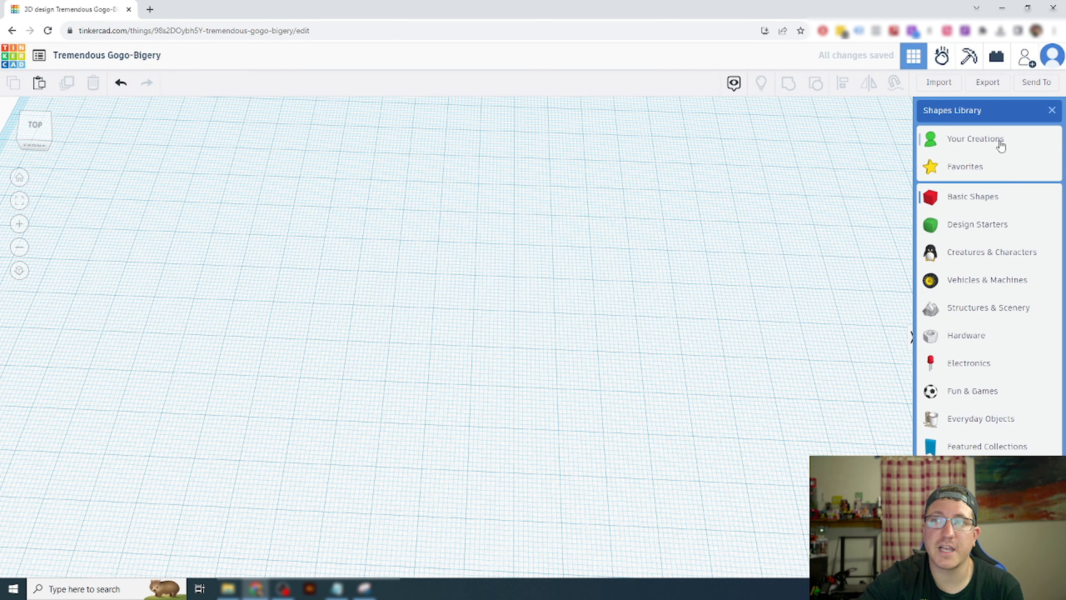
click(965, 141)
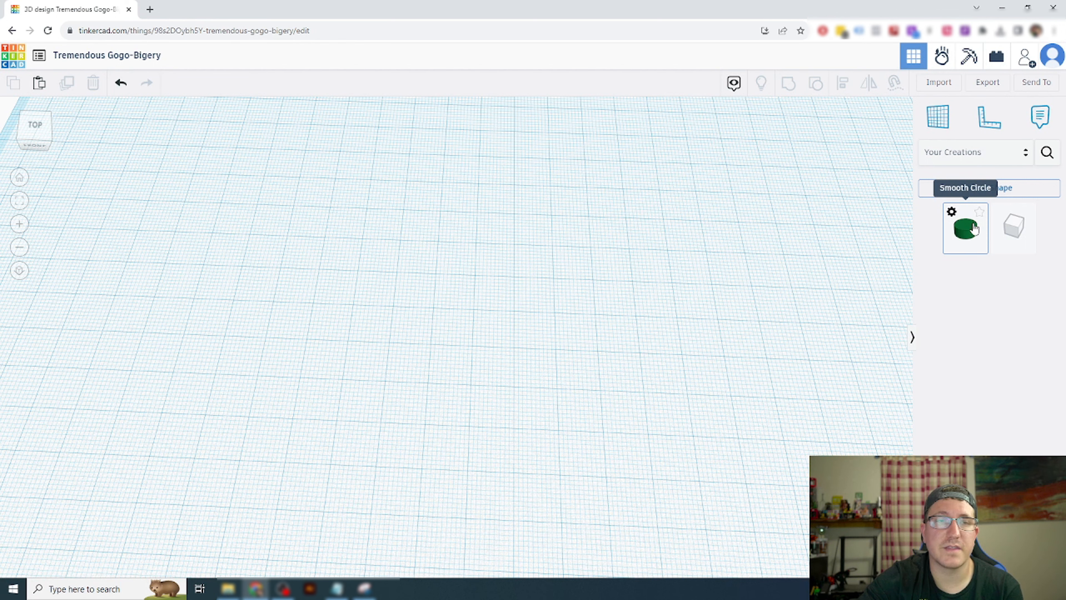
drag(974, 228, 507, 205)
right_drag(593, 172, 572, 185)
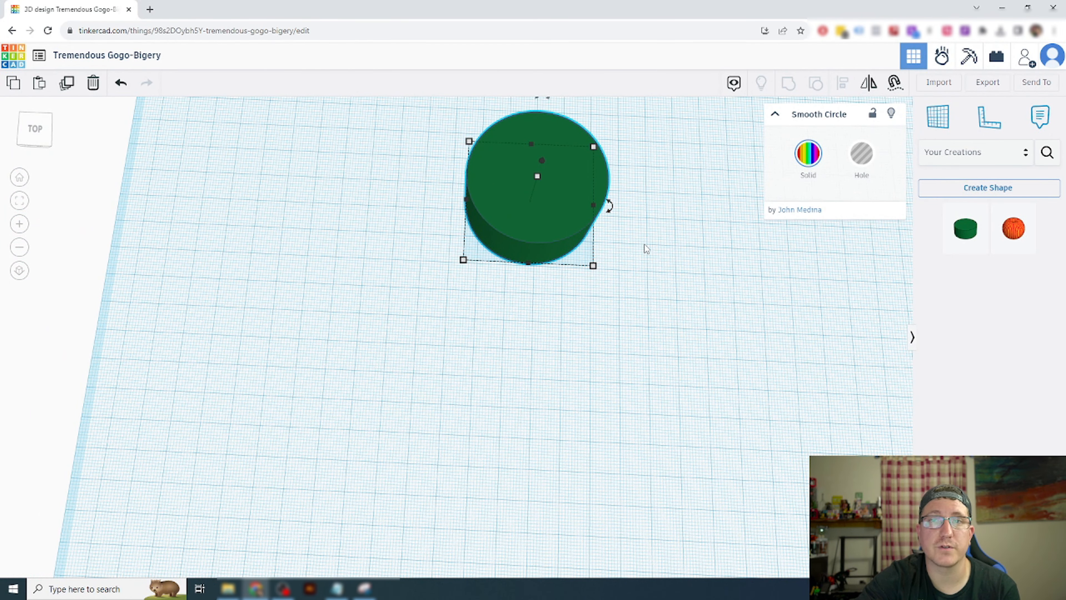
right_drag(645, 244, 626, 198)
middle_drag(581, 201, 528, 192)
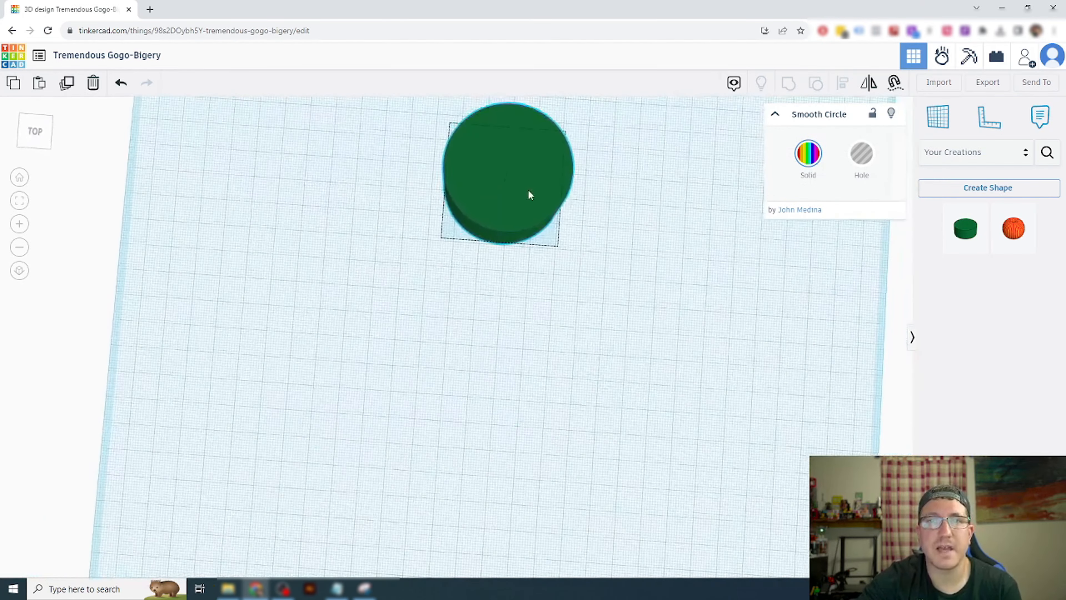
right_drag(549, 184, 562, 203)
middle_drag(576, 195, 623, 183)
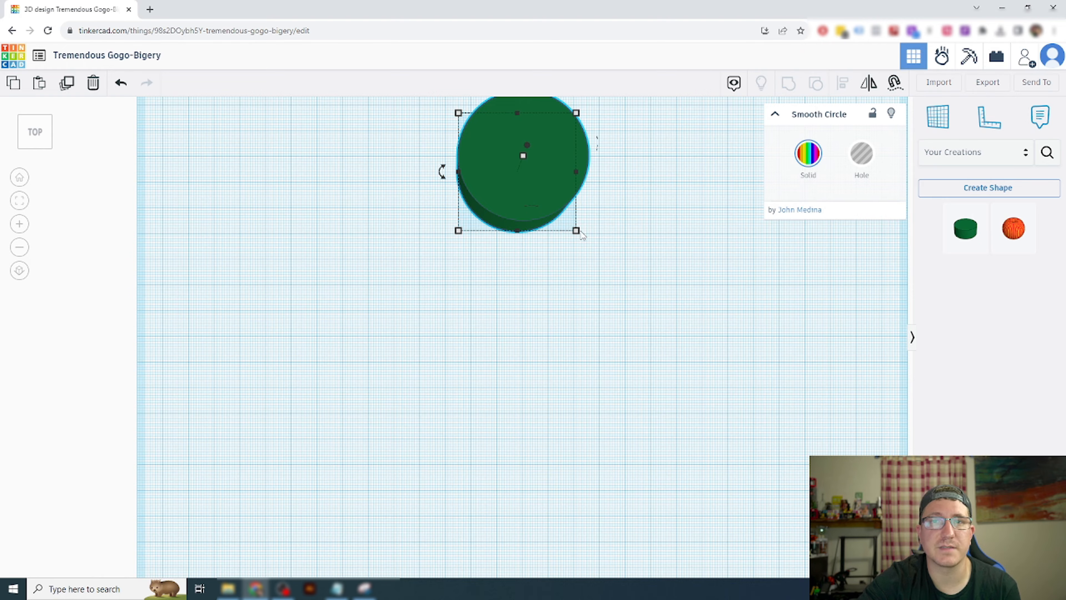
mouse_move(592, 220)
middle_down()
mouse_move(611, 210)
mouse_move(569, 198)
mouse_move(575, 209)
middle_up()
right_drag(574, 205, 645, 224)
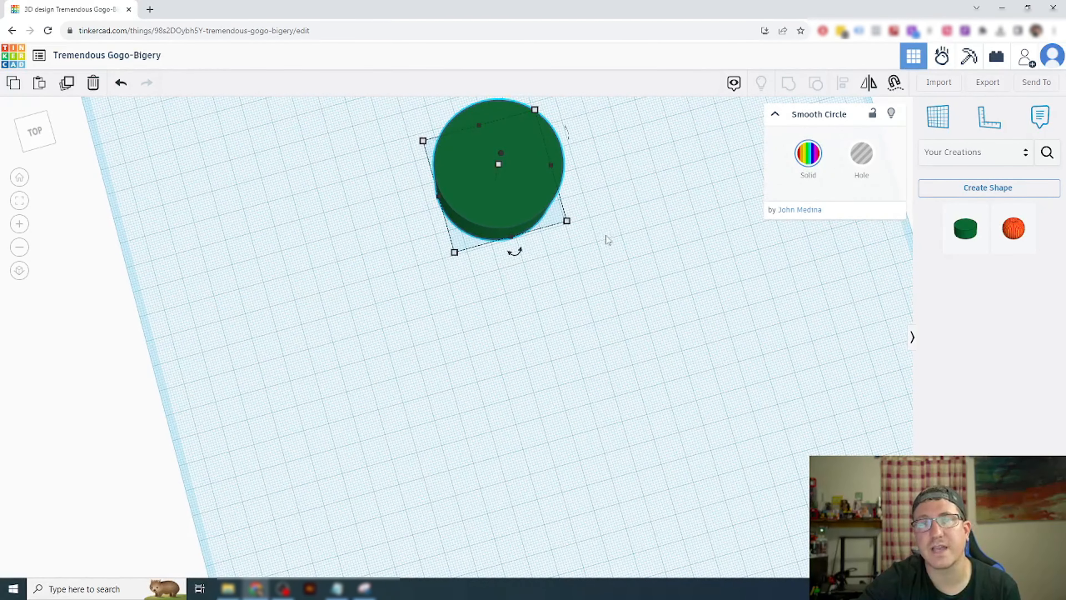
right_drag(570, 216, 670, 197)
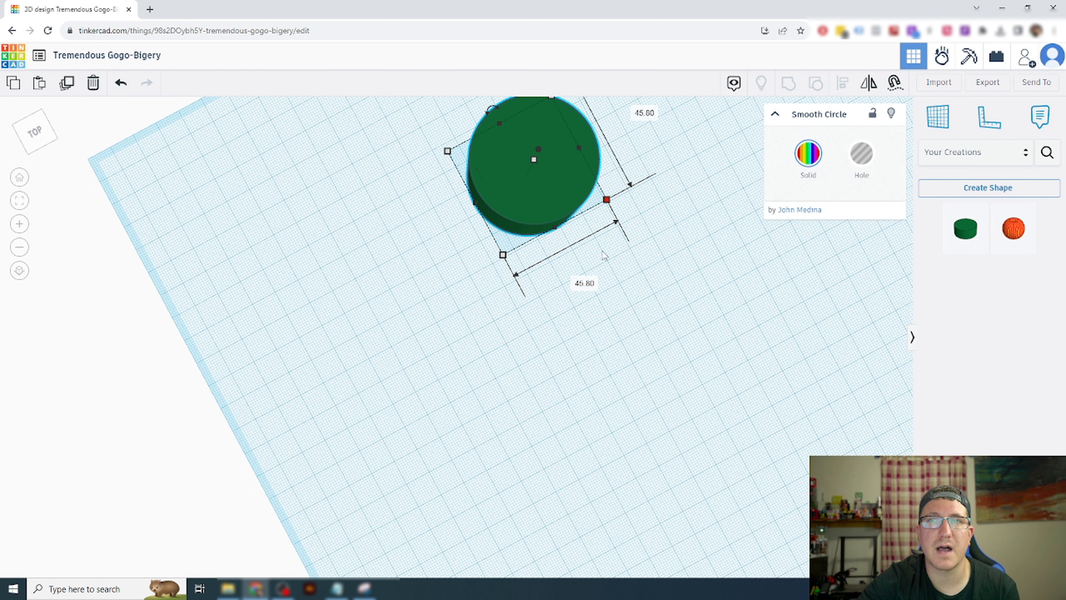
Step: Set both the length and the width of the green circle to 50.80 mm
click(641, 112)
text(50)
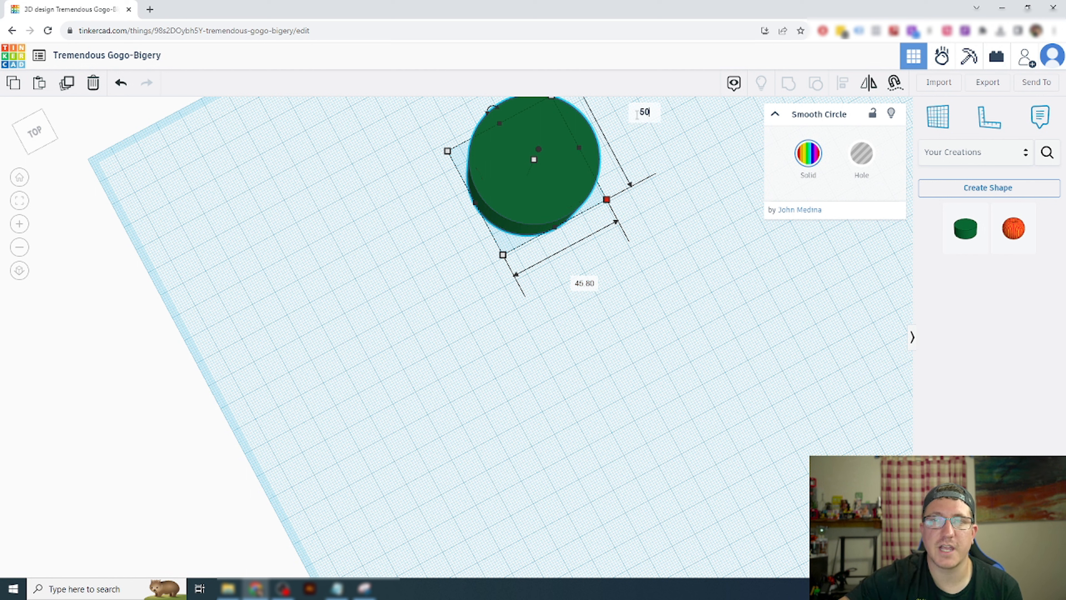
text(.80)
key(Return)
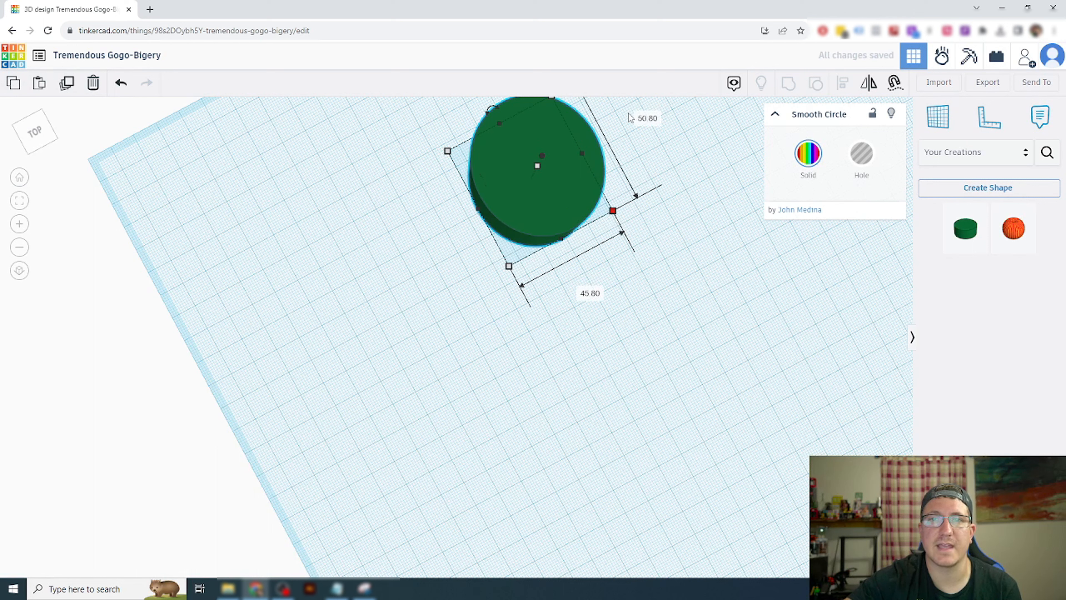
click(589, 292)
text(50.)
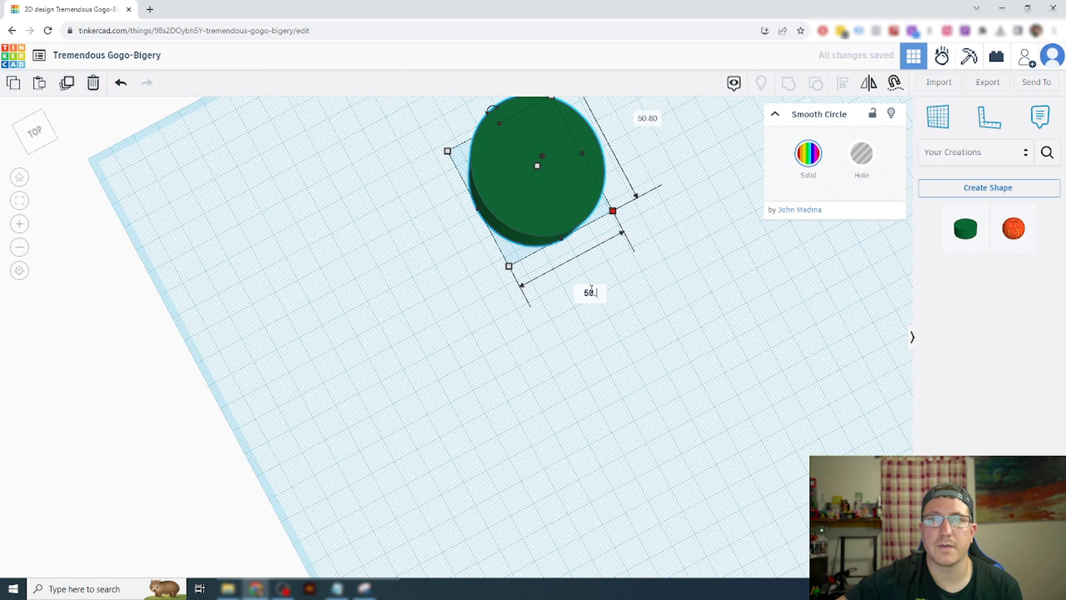
text(80)
key(Return)
click(684, 241)
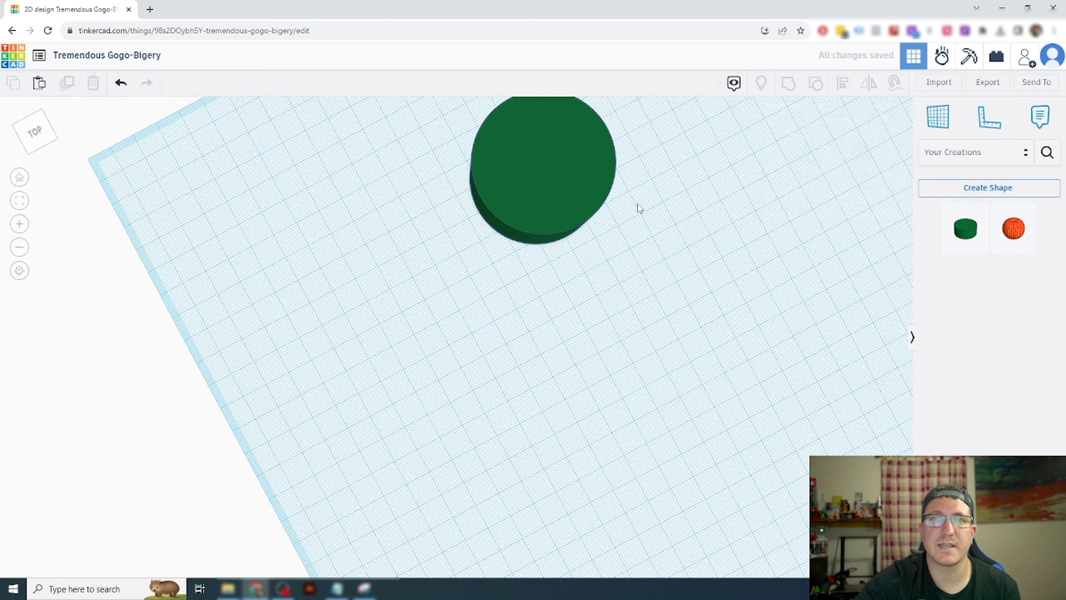
Step: Set the height of the green circle to 2 mm so it forms a thin disc
right_drag(617, 176, 577, 121)
middle_drag(552, 193, 610, 178)
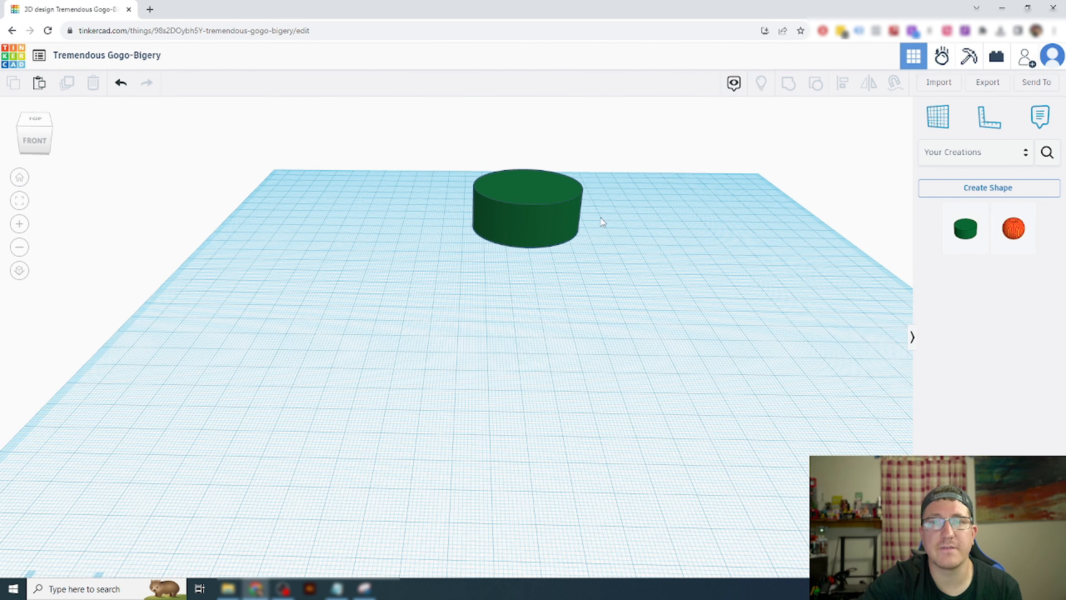
right_drag(576, 212, 581, 210)
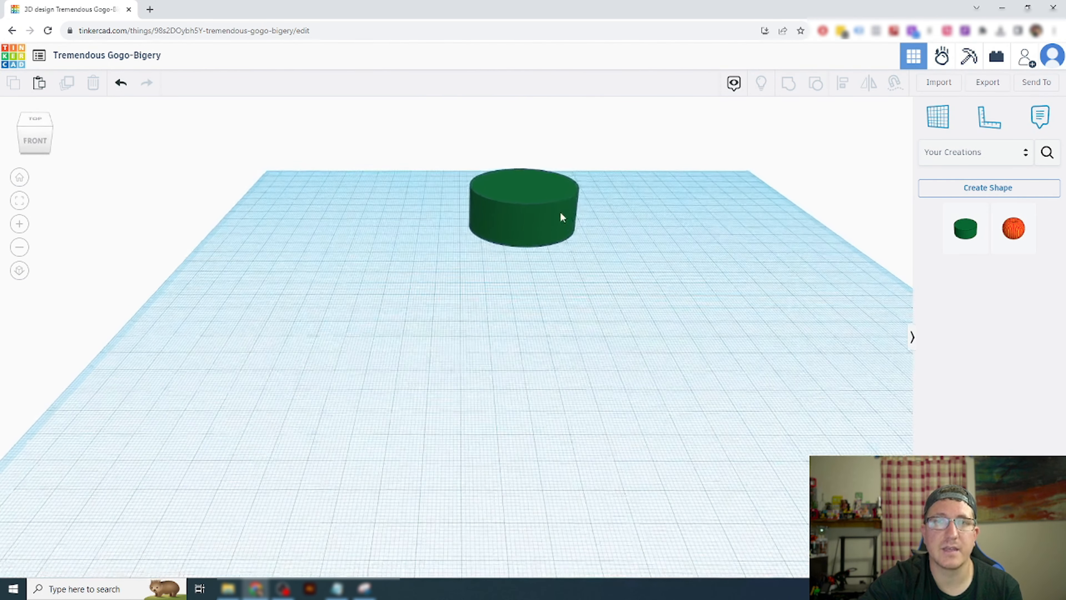
middle_drag(559, 211, 623, 211)
click(566, 221)
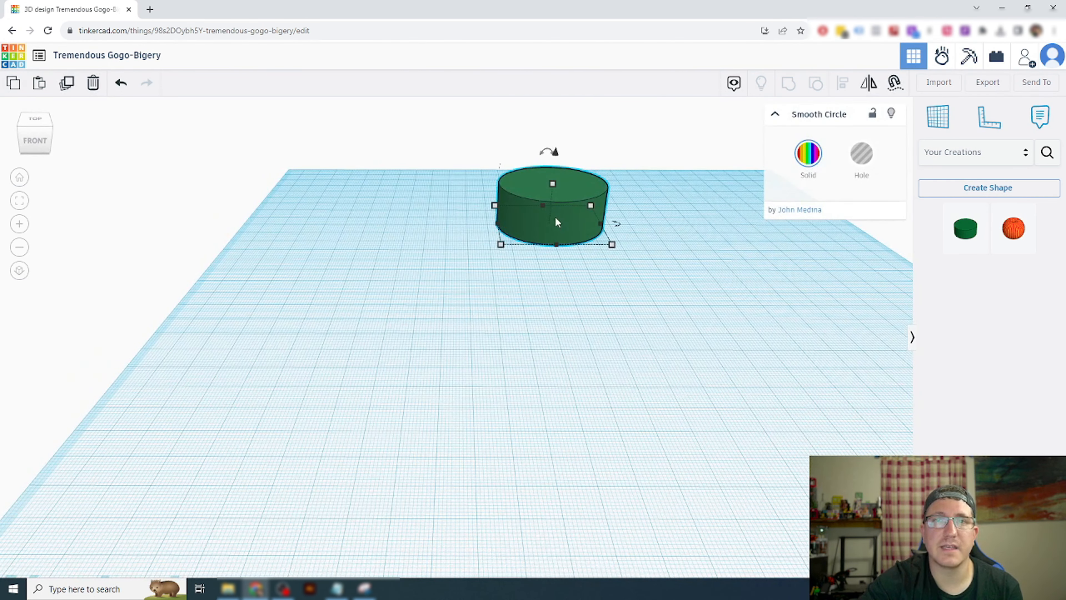
mouse_move(553, 183)
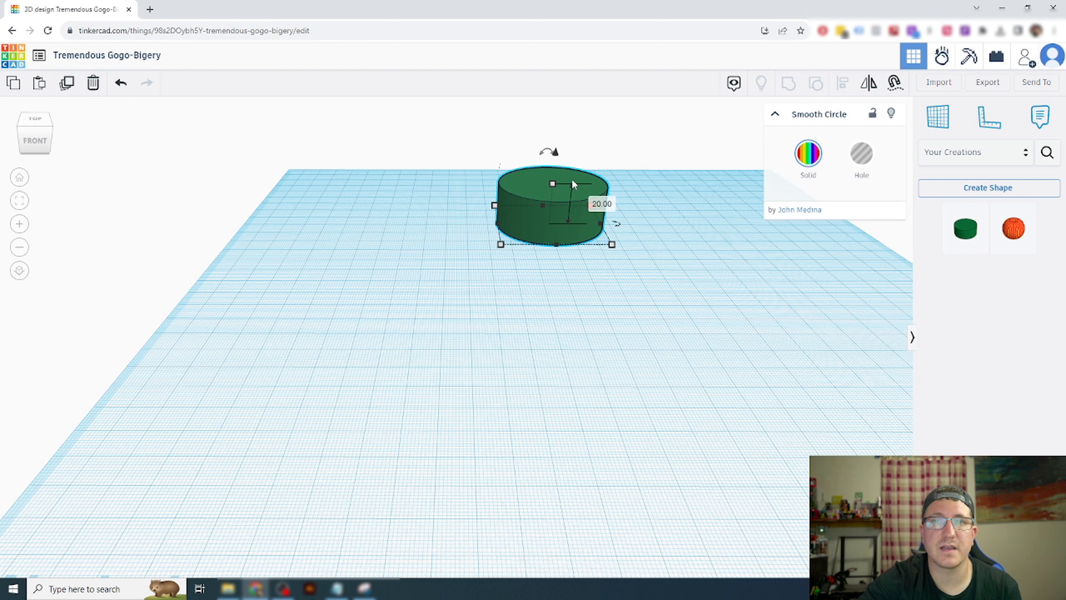
click(602, 205)
text(2)
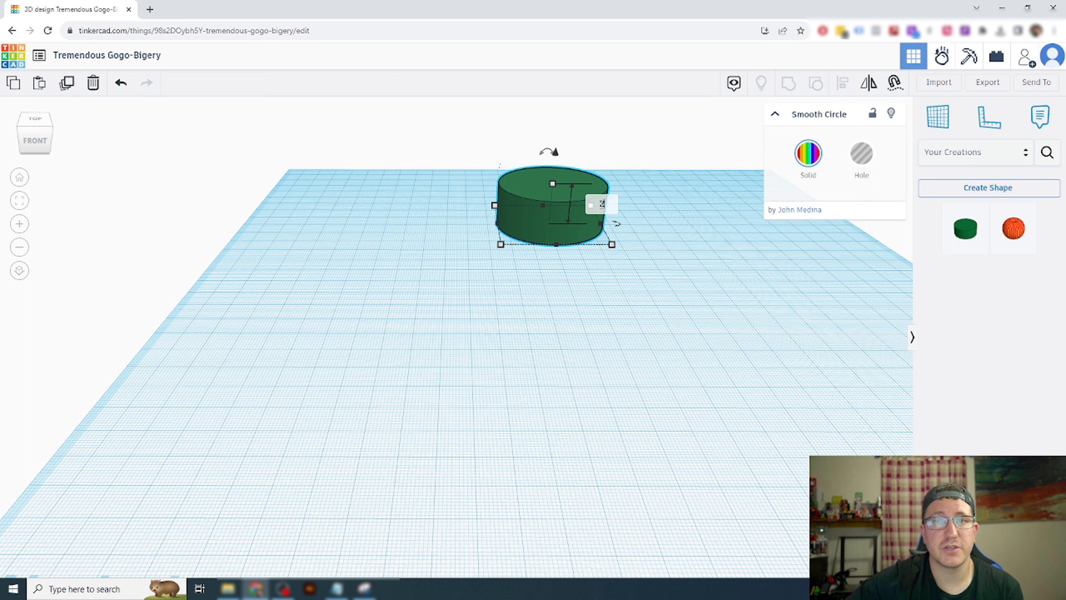
key(Return)
click(638, 243)
Step: Load the file Rebel_Alliance_logo.svg from the computer for import as a 3D shape
right_drag(616, 194, 574, 204)
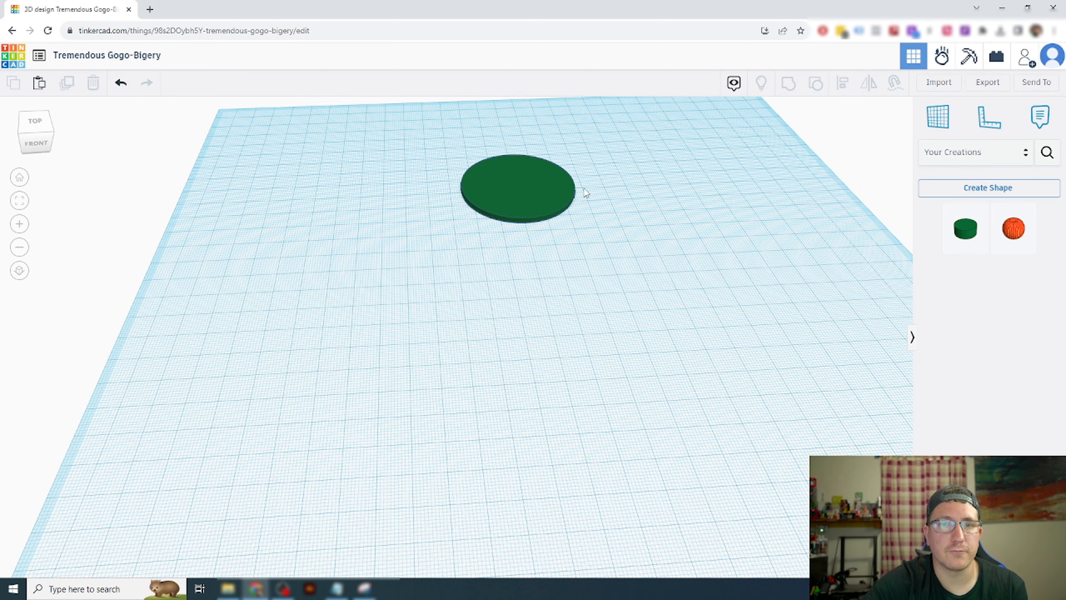
right_drag(590, 195, 597, 171)
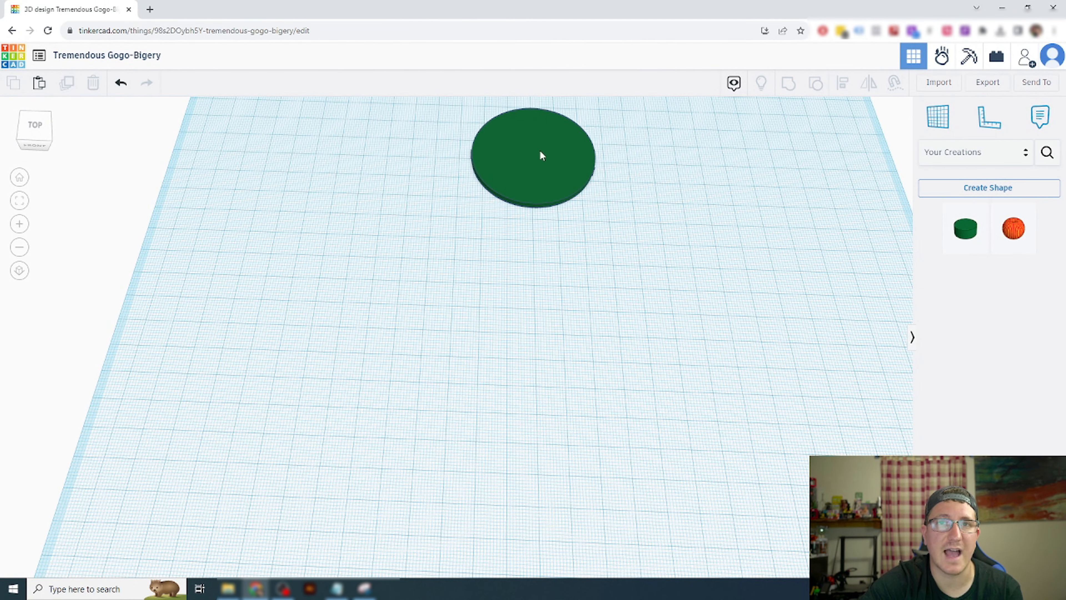
right_drag(598, 212, 570, 192)
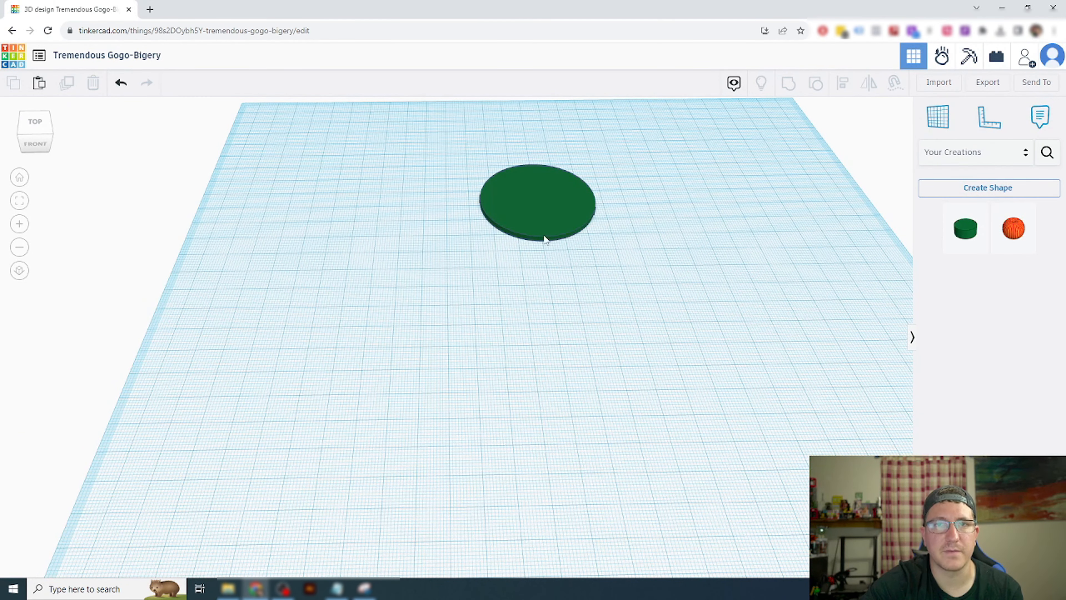
mouse_move(603, 250)
right_down()
mouse_move(616, 248)
mouse_move(598, 239)
mouse_move(579, 201)
mouse_move(583, 231)
mouse_move(566, 223)
mouse_move(576, 196)
right_up()
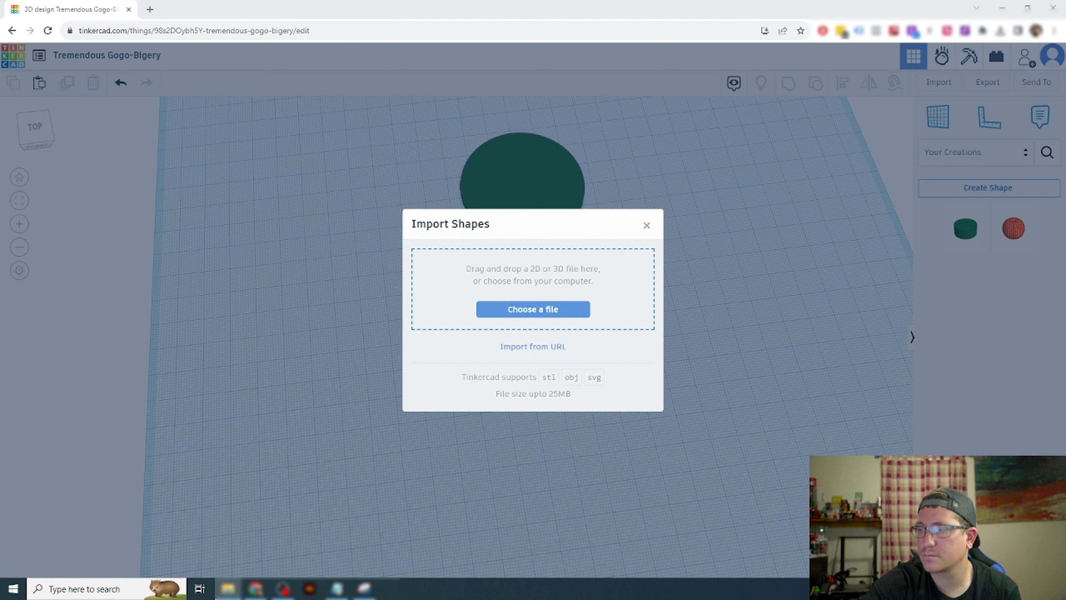
drag(1065, 330, 596, 309)
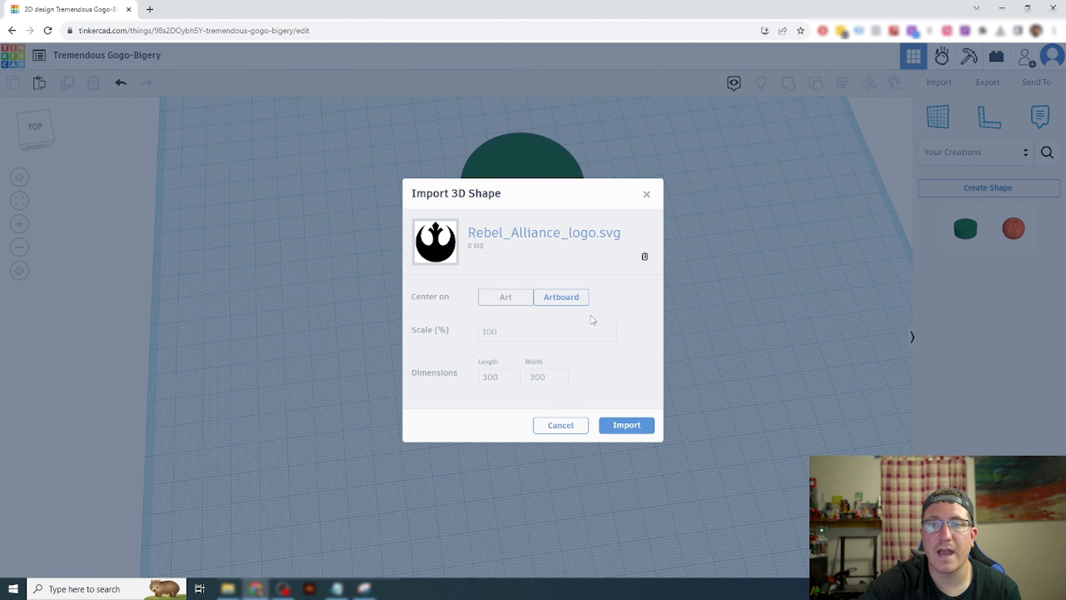
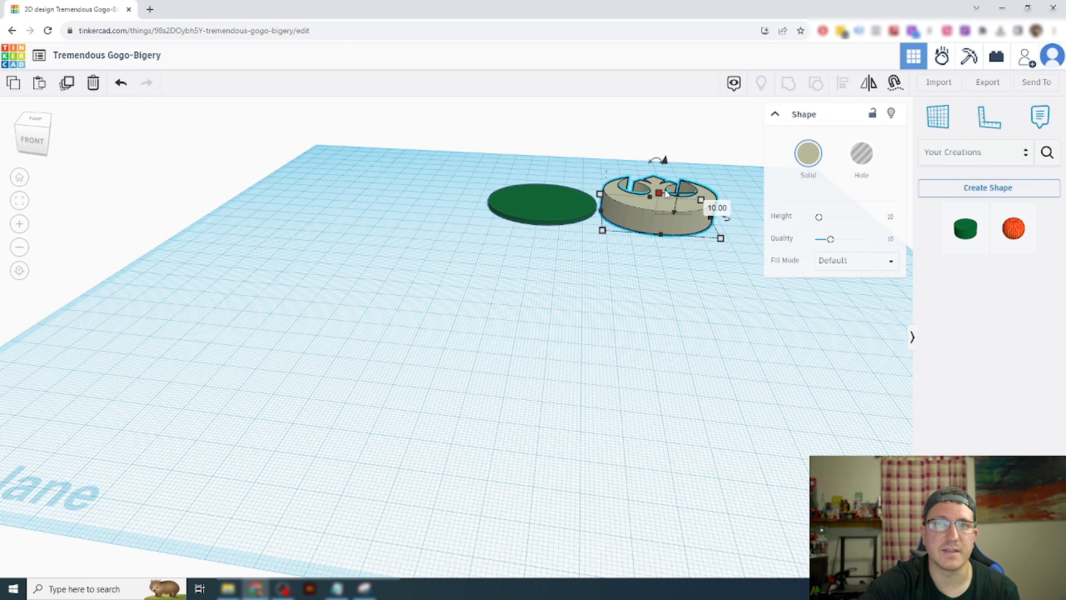
Step: Set the height of the imported Rebel Alliance logo to 2 mm
click(709, 201)
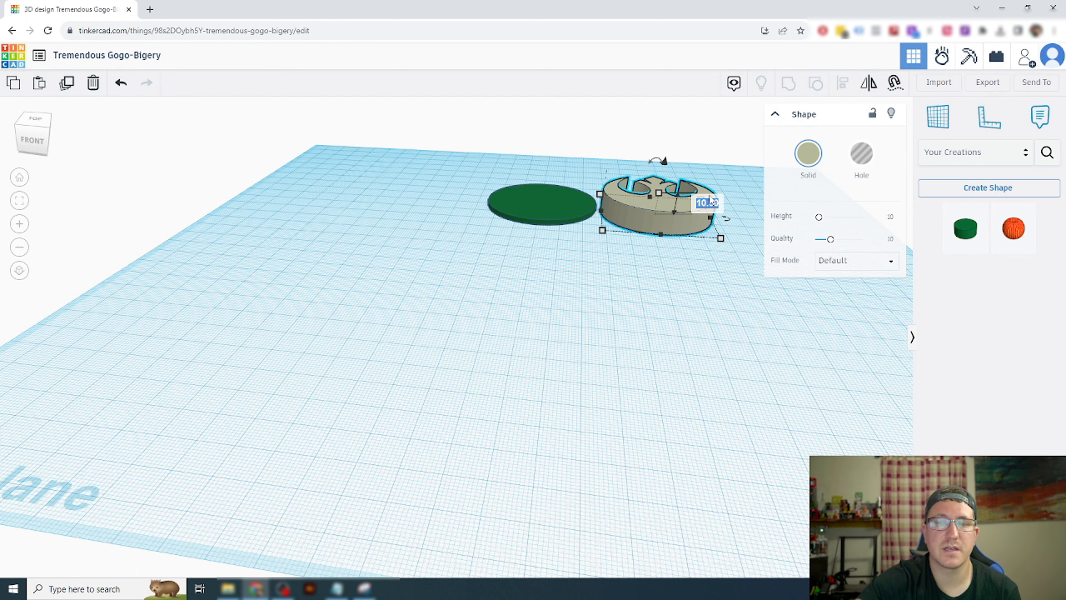
text(2)
key(Return)
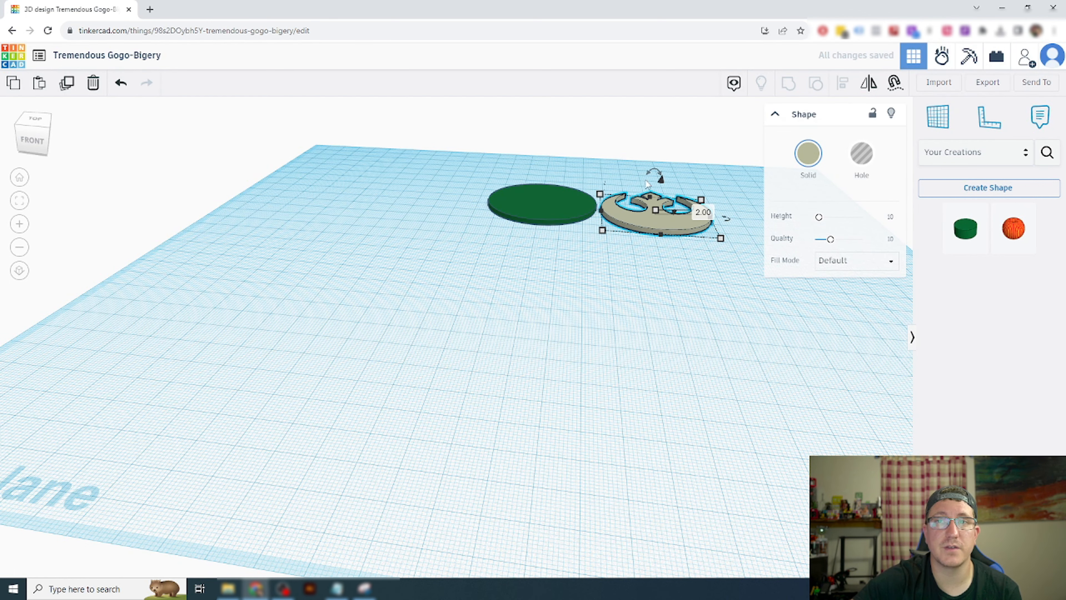
click(646, 282)
Step: Raise the Rebel Alliance logo 2 mm above the workplane
right_drag(646, 282, 679, 210)
click(663, 214)
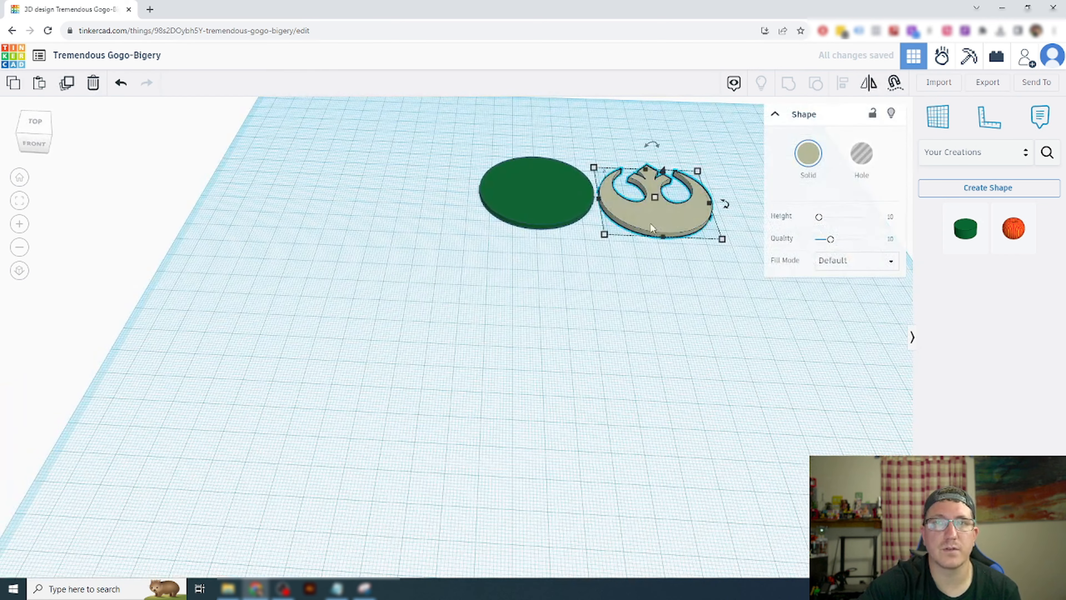
mouse_move(646, 204)
mouse_down()
mouse_move(541, 202)
mouse_move(663, 207)
mouse_move(653, 204)
mouse_up()
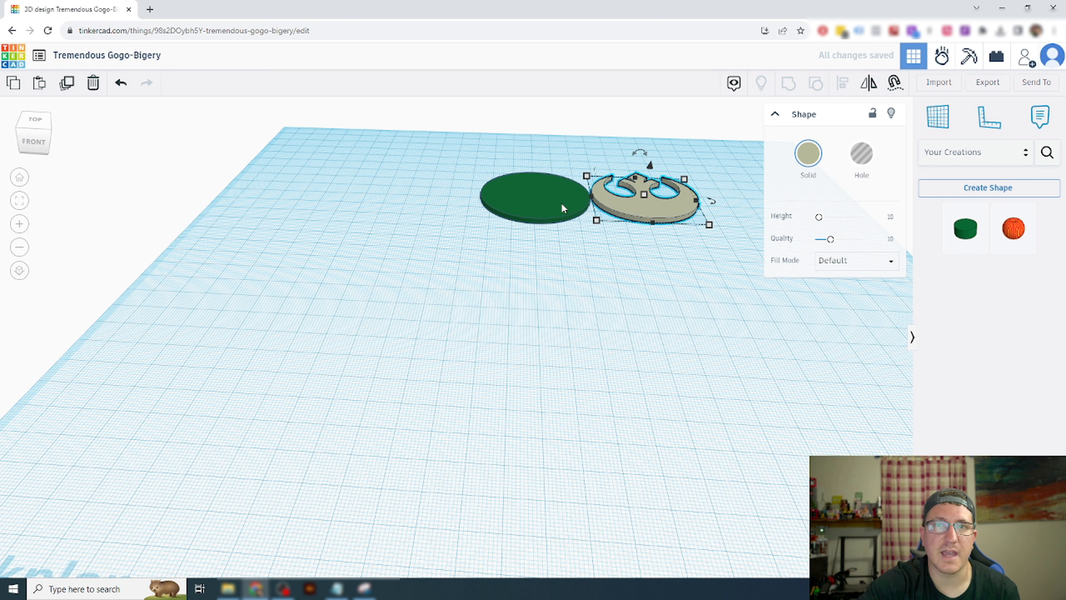
click(650, 166)
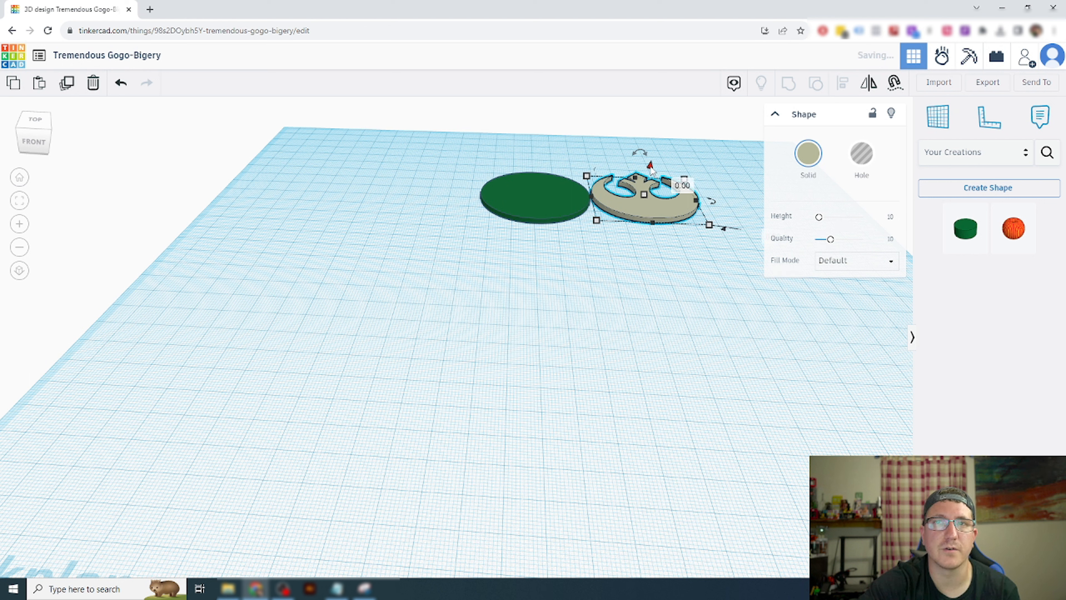
drag(650, 167, 653, 166)
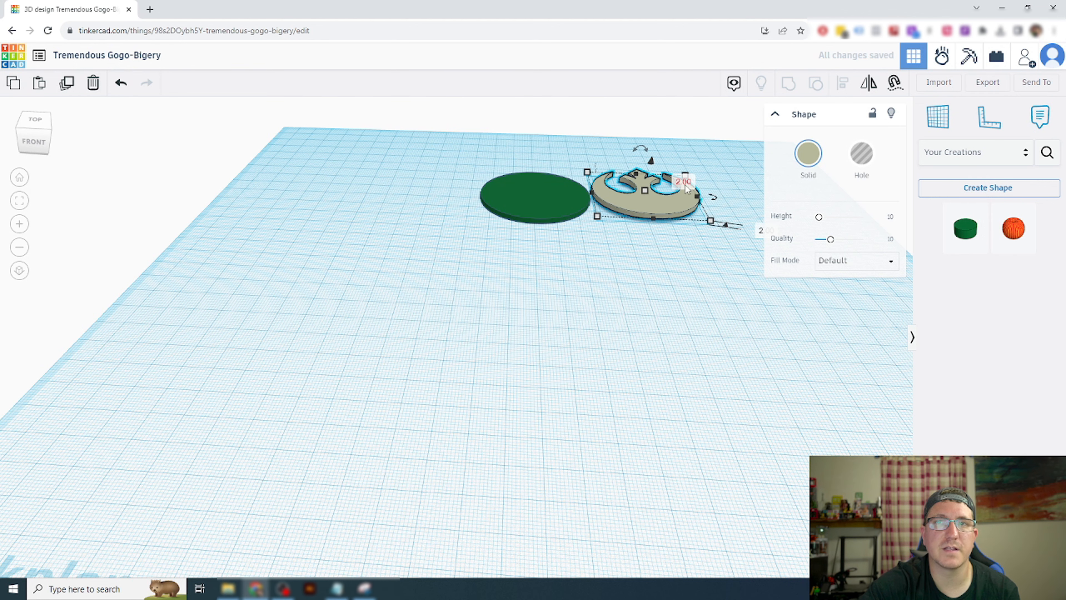
right_drag(669, 234, 614, 206)
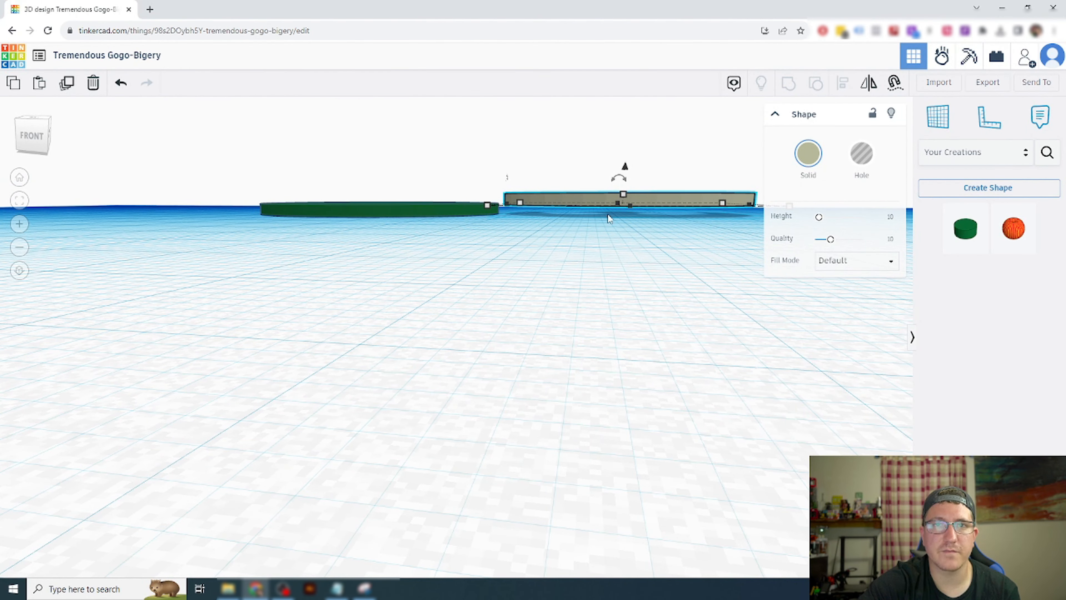
Step: Move the raised logo about 50 mm sideways and 4 mm in depth so it sits over the green disc
right_drag(626, 218, 633, 184)
drag(635, 189, 483, 204)
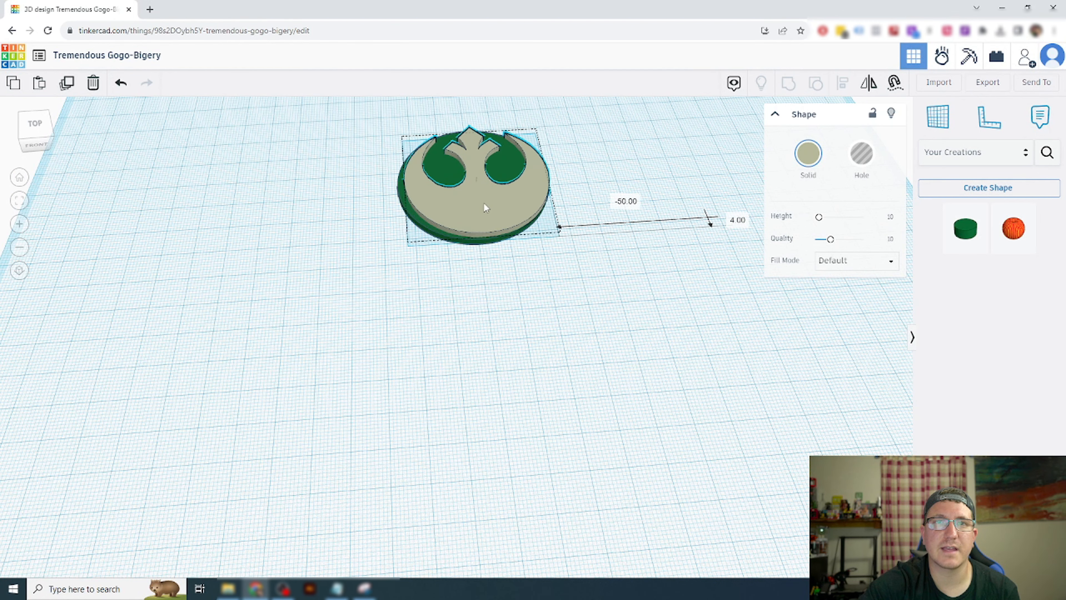
right_drag(561, 178, 629, 205)
click(656, 220)
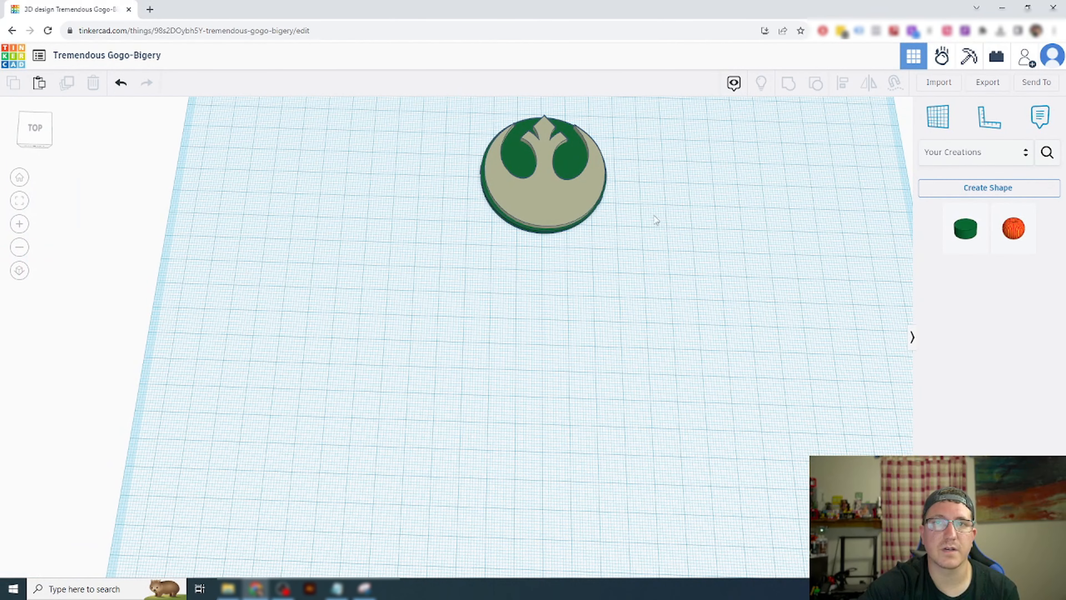
Step: Align the Rebel Alliance logo and the disc to each other by their centres in both horizontal directions
drag(641, 234, 544, 173)
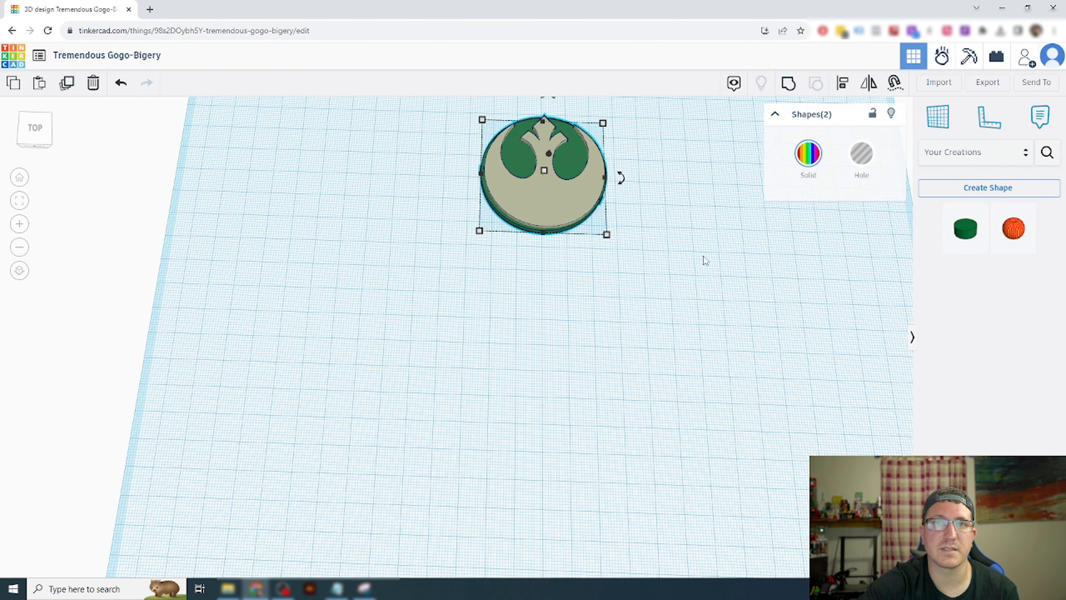
click(667, 225)
drag(677, 230, 550, 168)
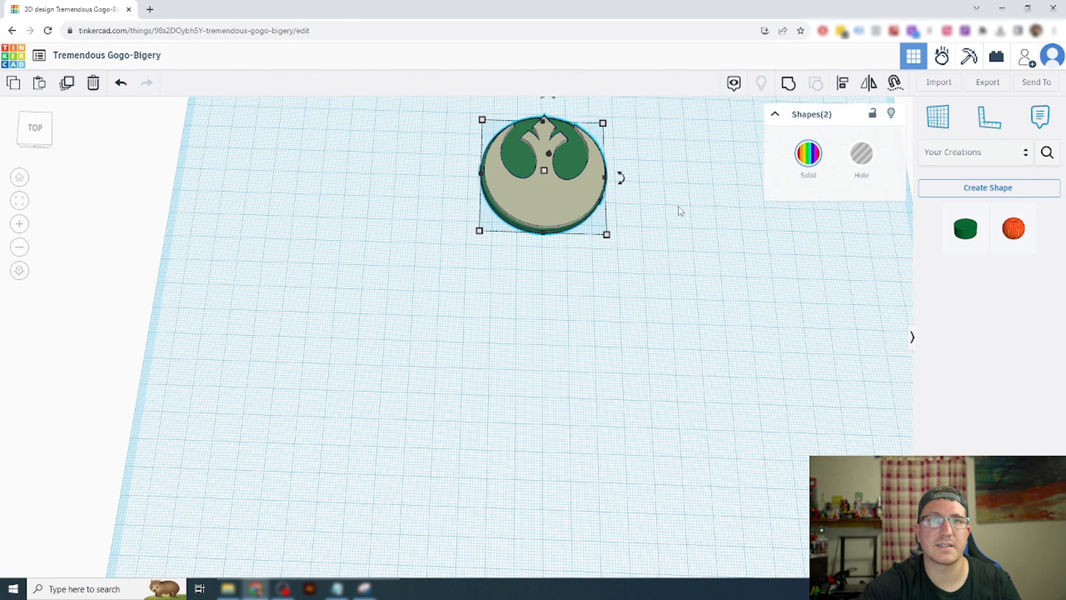
click(677, 206)
click(557, 202)
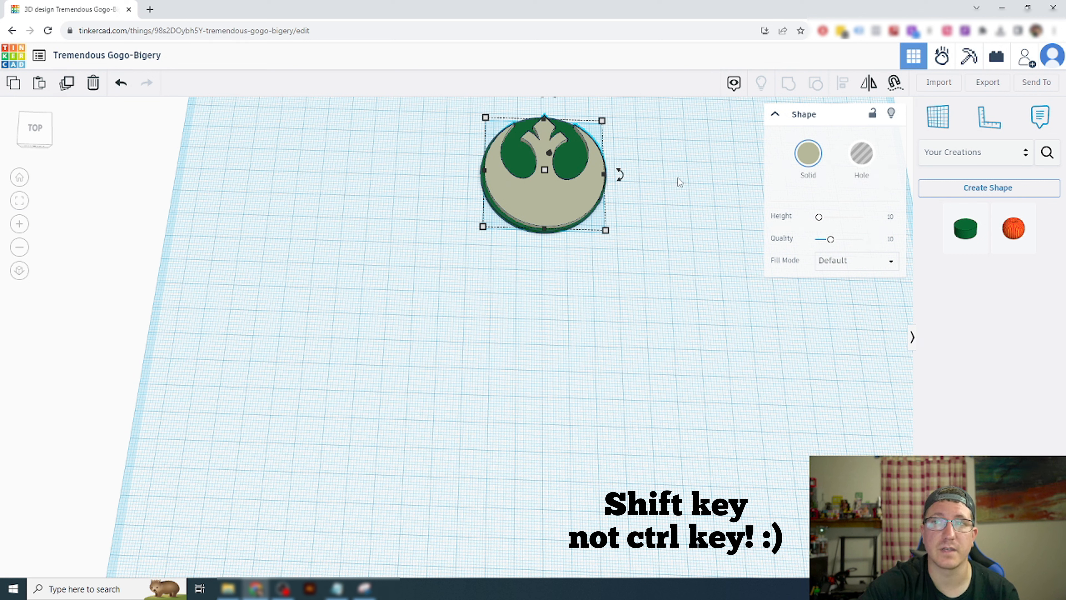
click(670, 166)
drag(661, 200, 592, 176)
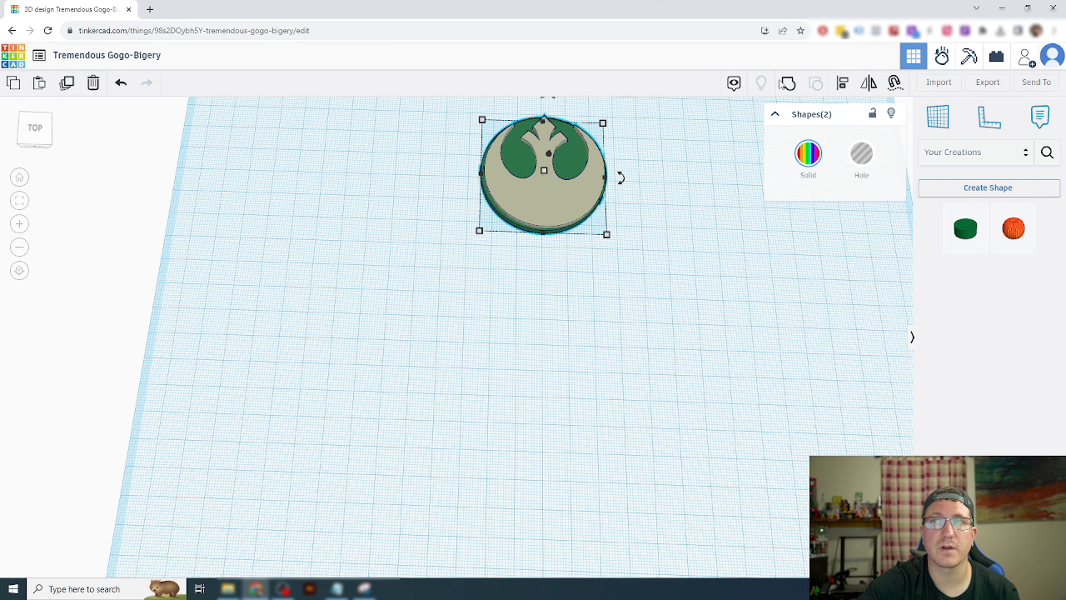
click(841, 86)
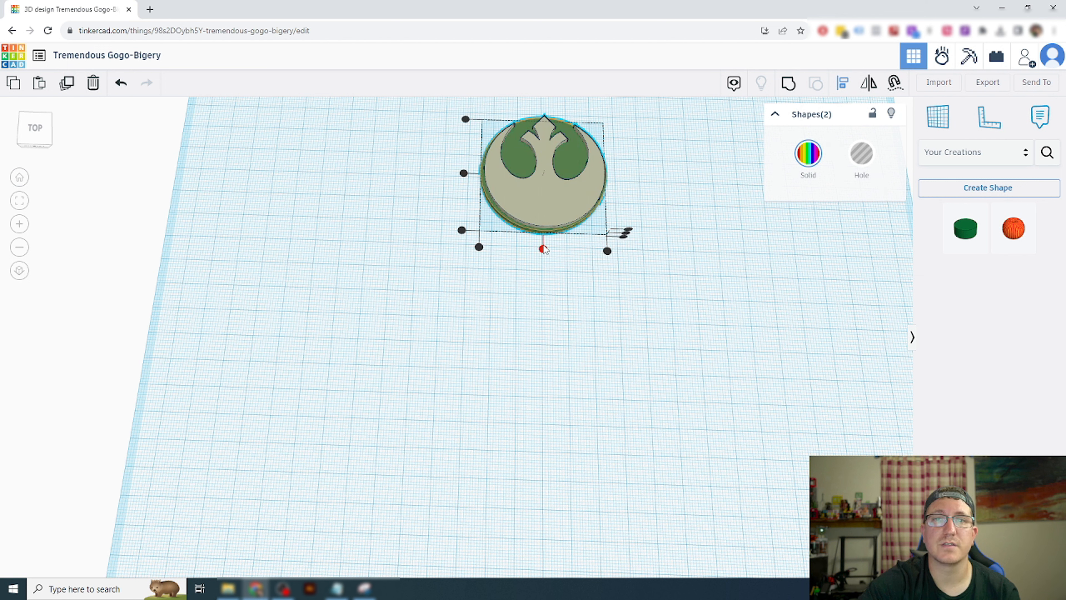
click(543, 249)
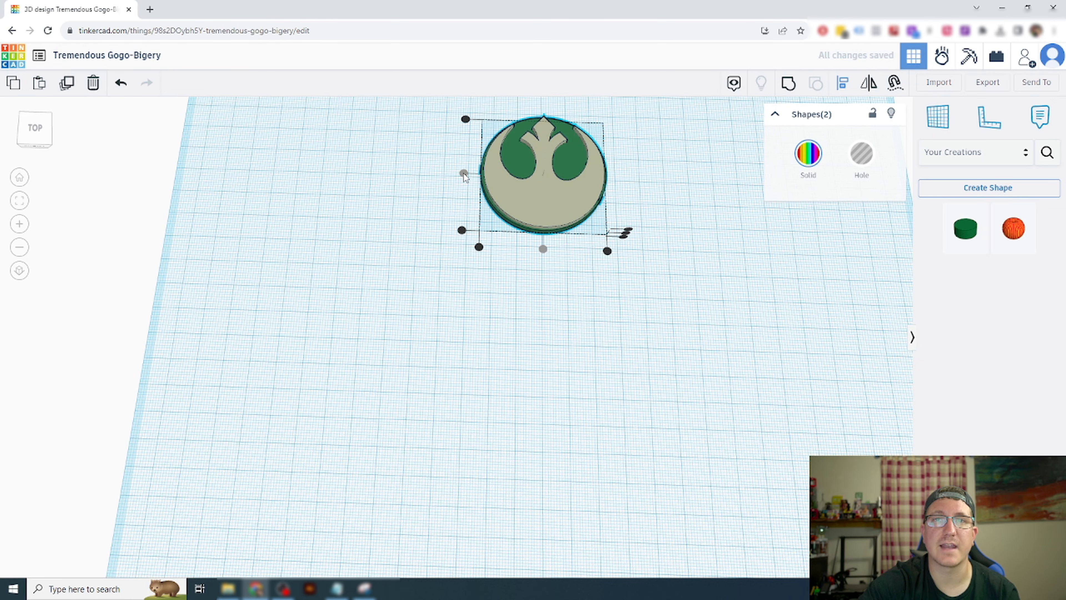
click(672, 189)
Step: Recolour the disc beneath the logo with the black preset colour
scroll(638, 147, up, 5)
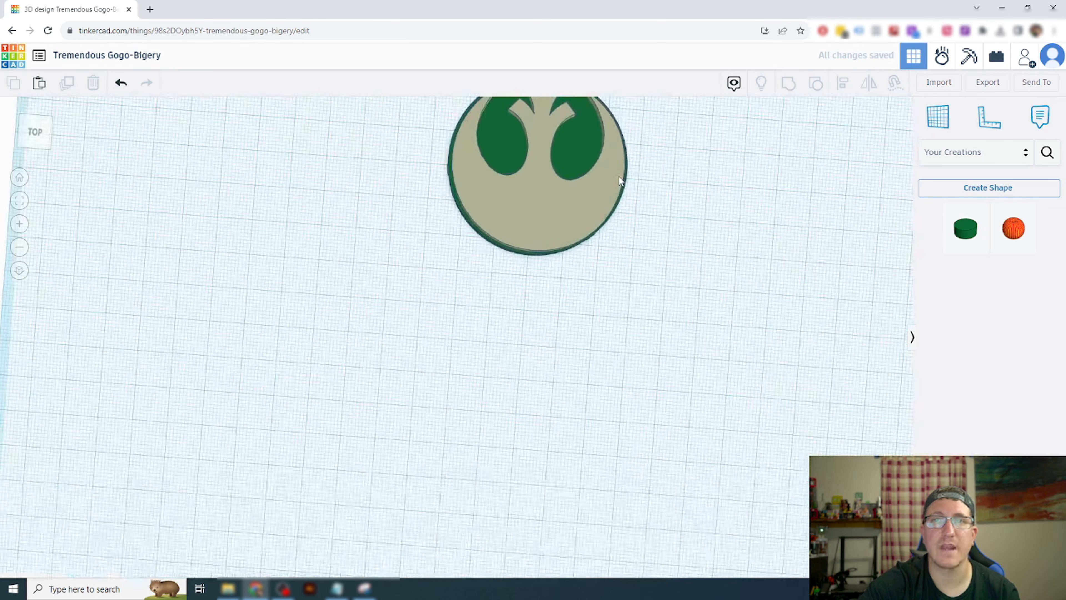
right_drag(605, 149, 559, 143)
scroll(603, 158, down, 2)
click(573, 144)
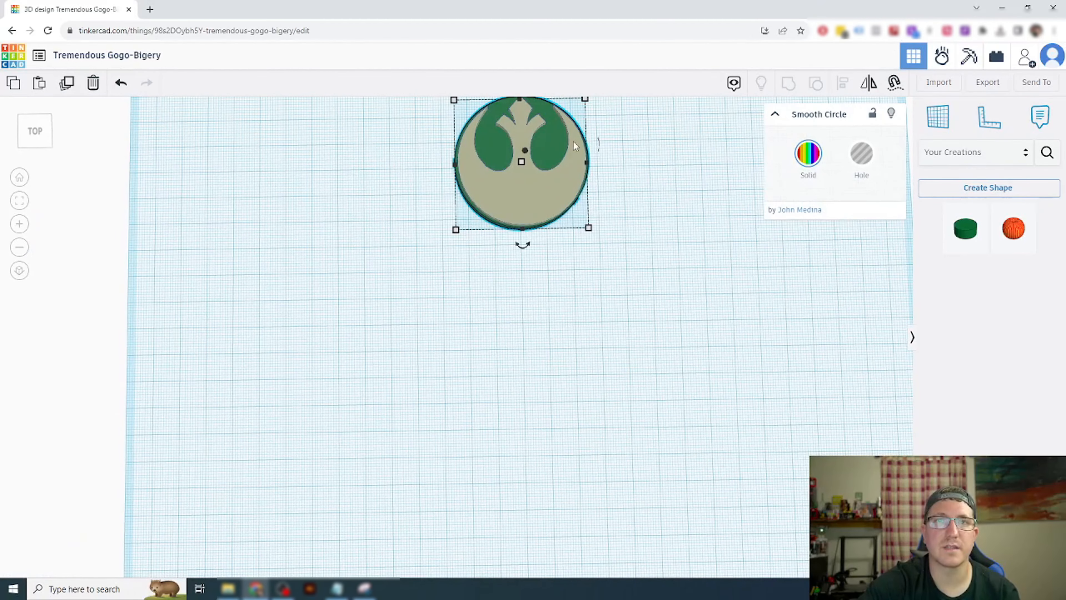
click(808, 156)
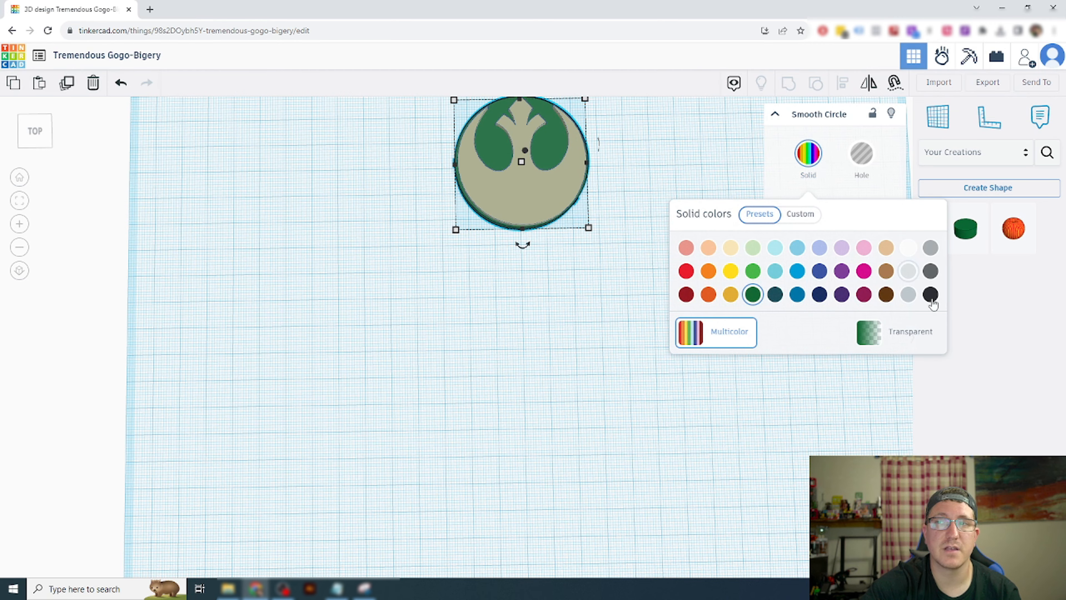
click(931, 295)
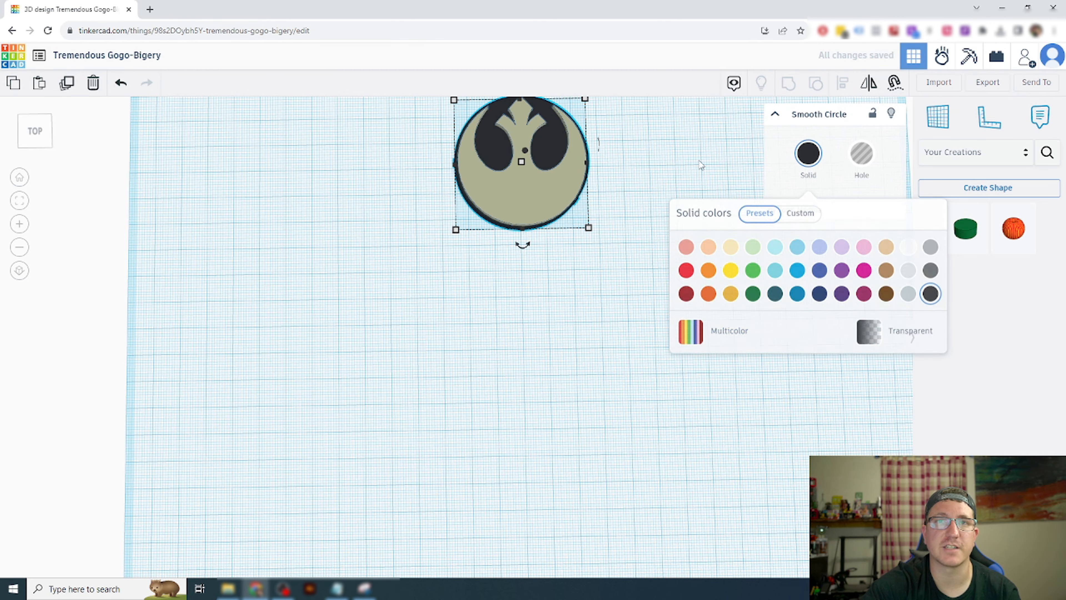
click(668, 178)
Step: Give the Rebel Alliance logo a custom bright red colour, about hex e50700
right_drag(669, 178, 554, 204)
click(554, 204)
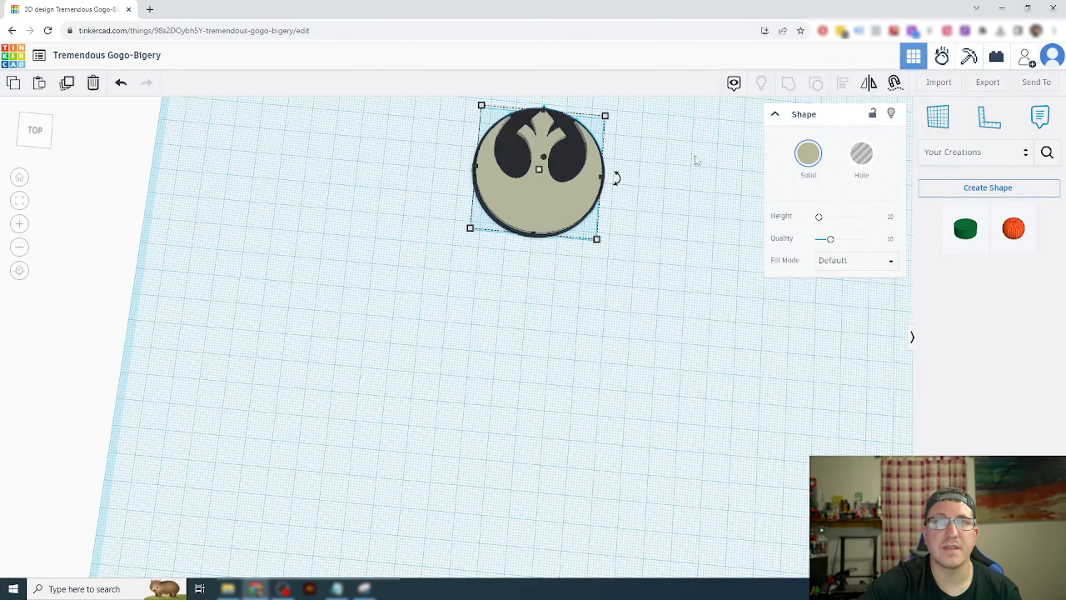
click(812, 160)
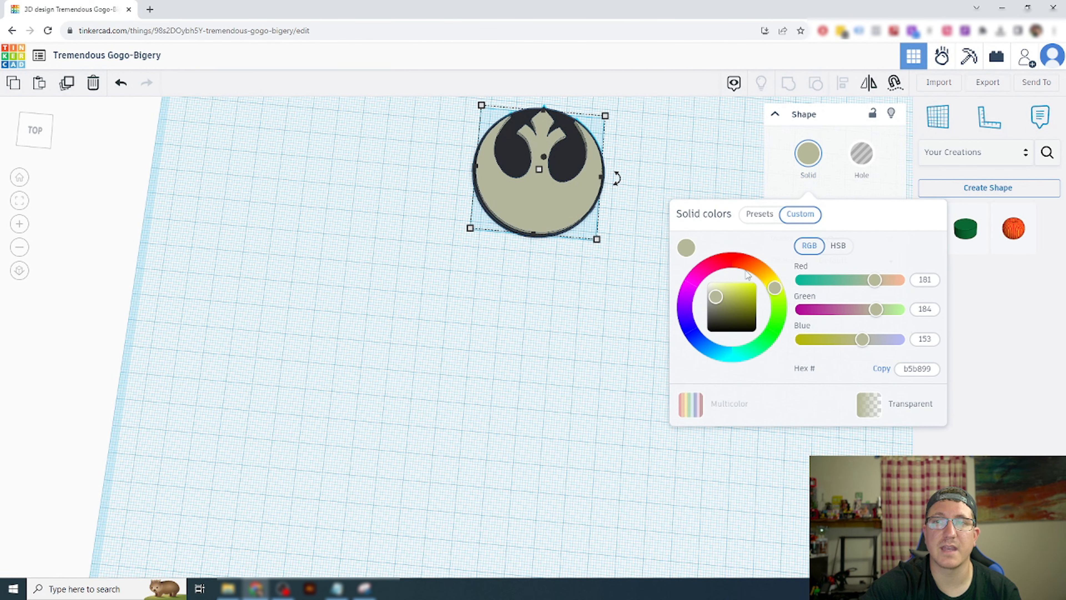
drag(732, 260, 727, 251)
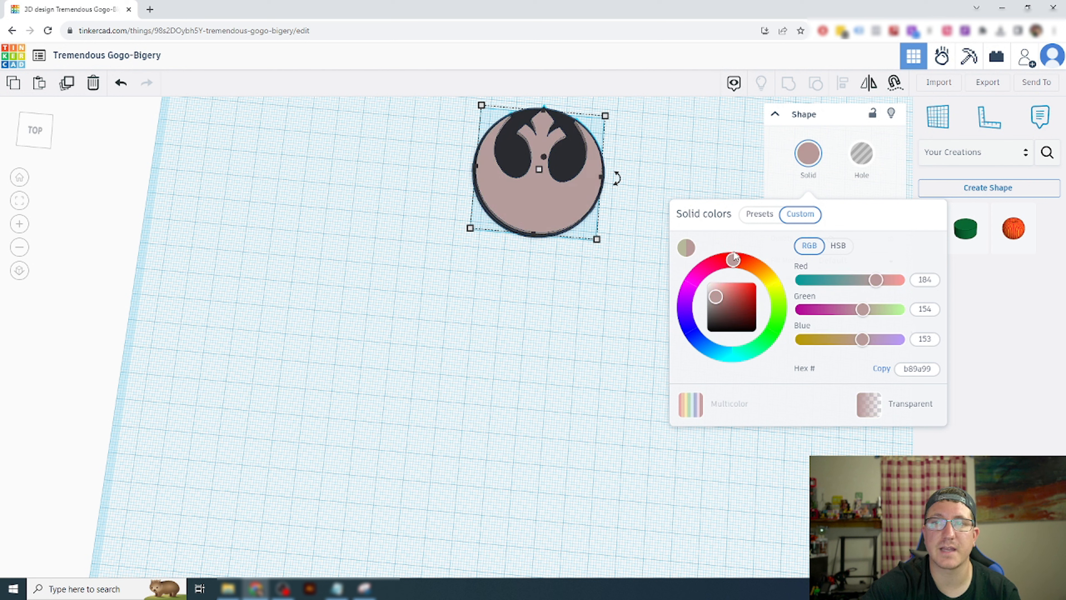
drag(747, 290, 762, 293)
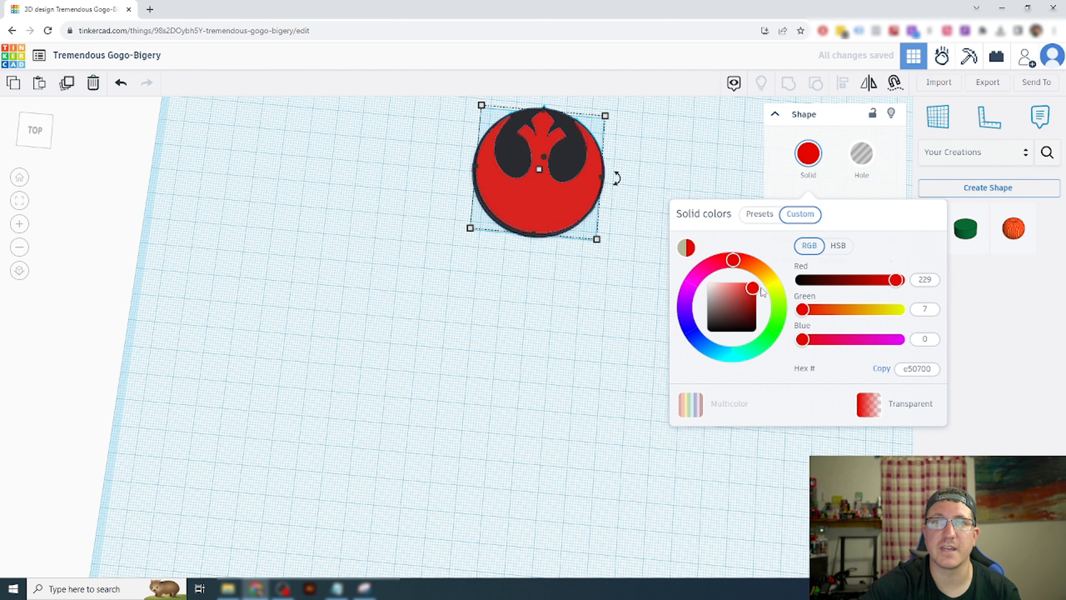
click(679, 157)
Step: Add another green Smooth Circle shape to the workplane beside the token
scroll(672, 162, up, 3)
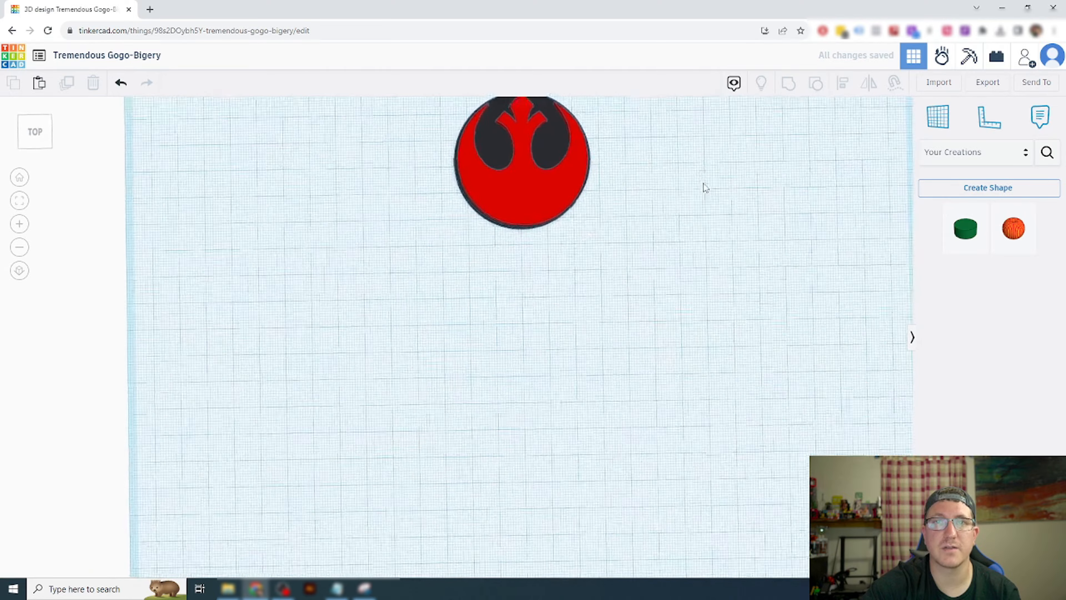
right_drag(650, 231, 662, 181)
middle_drag(621, 209, 560, 154)
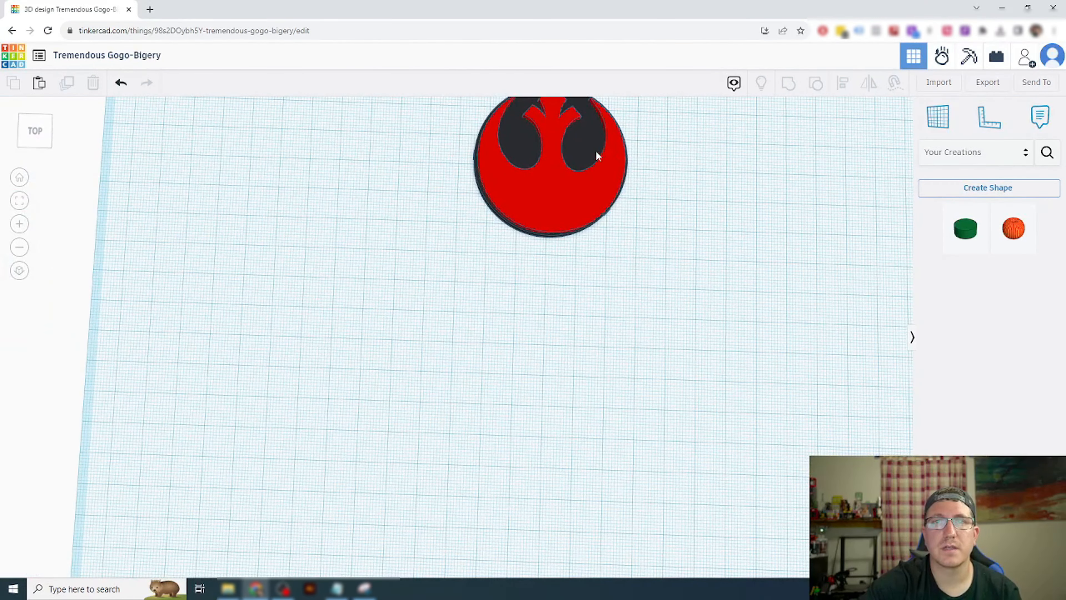
right_drag(598, 155, 640, 213)
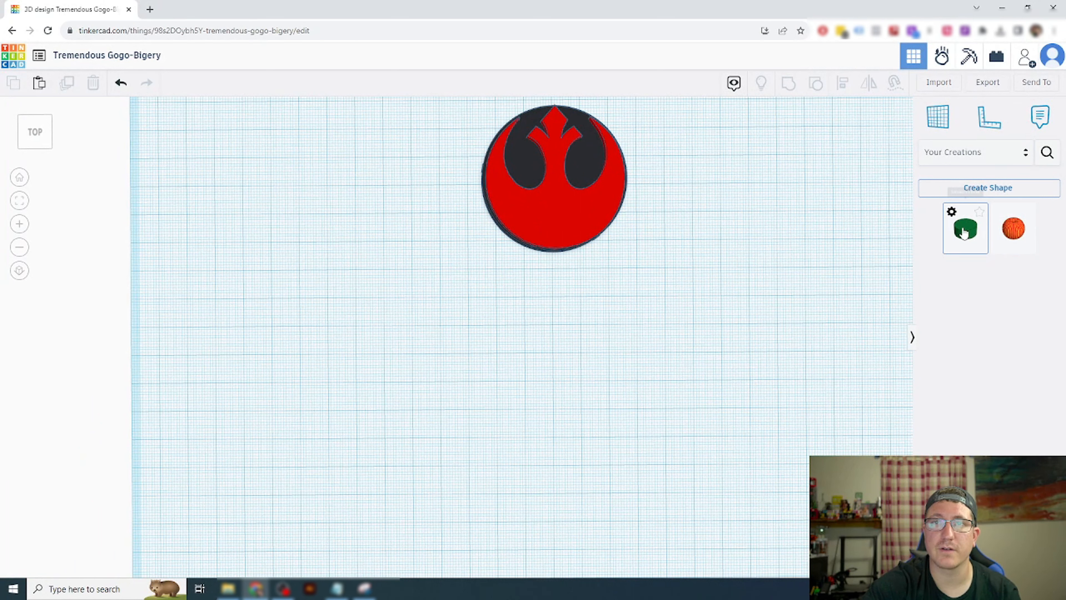
drag(964, 231, 712, 186)
right_drag(786, 232, 742, 193)
right_drag(777, 265, 719, 238)
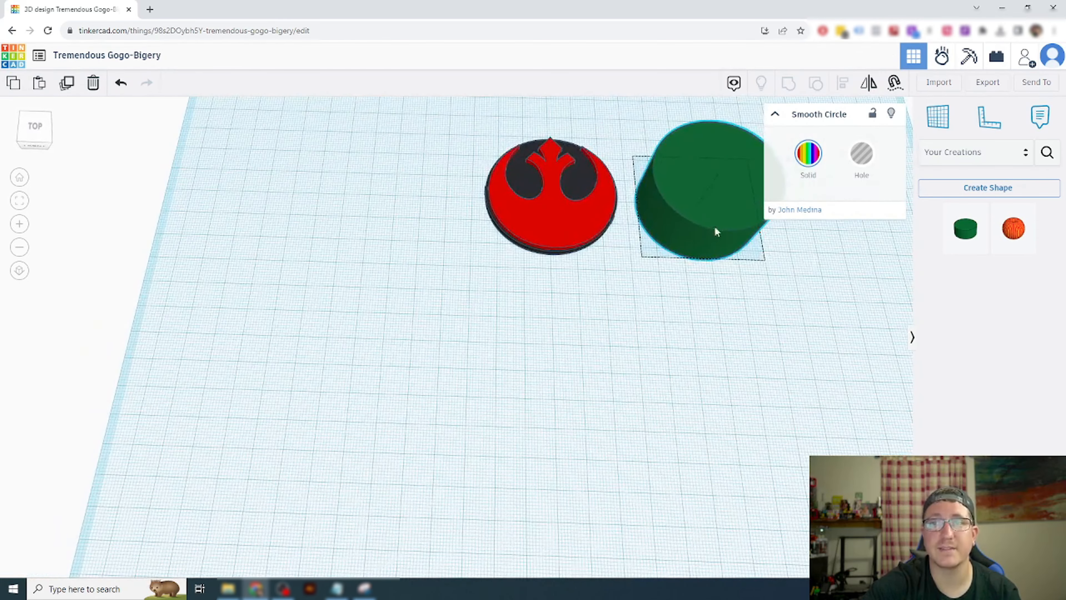
mouse_move(714, 231)
mouse_down()
mouse_move(571, 217)
mouse_move(563, 202)
mouse_move(707, 214)
mouse_up()
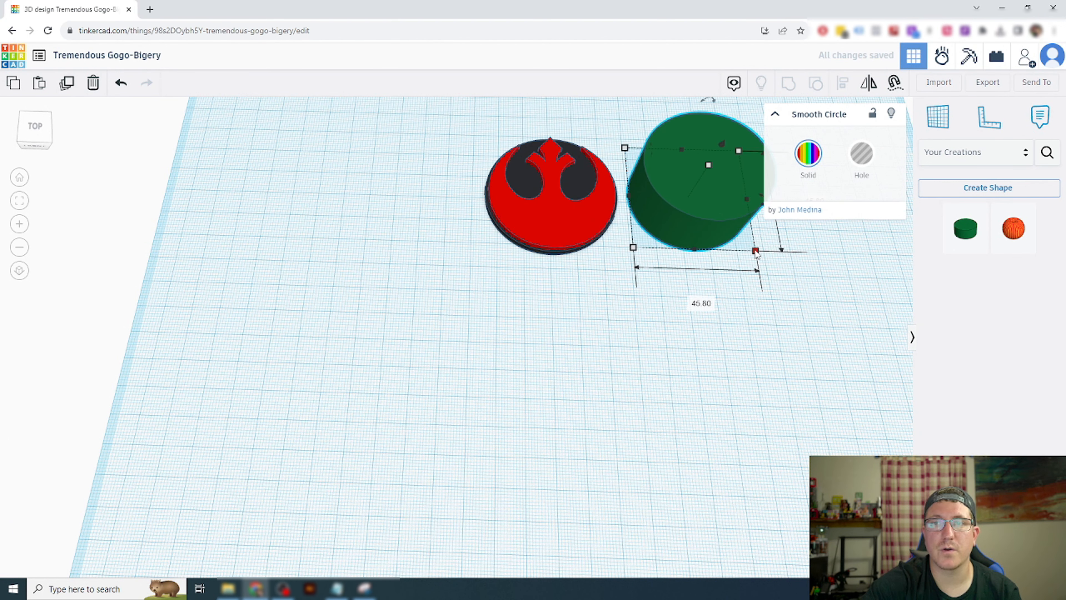
Step: Set both the width and the depth of the new green Smooth Circle to 4 mm
click(702, 304)
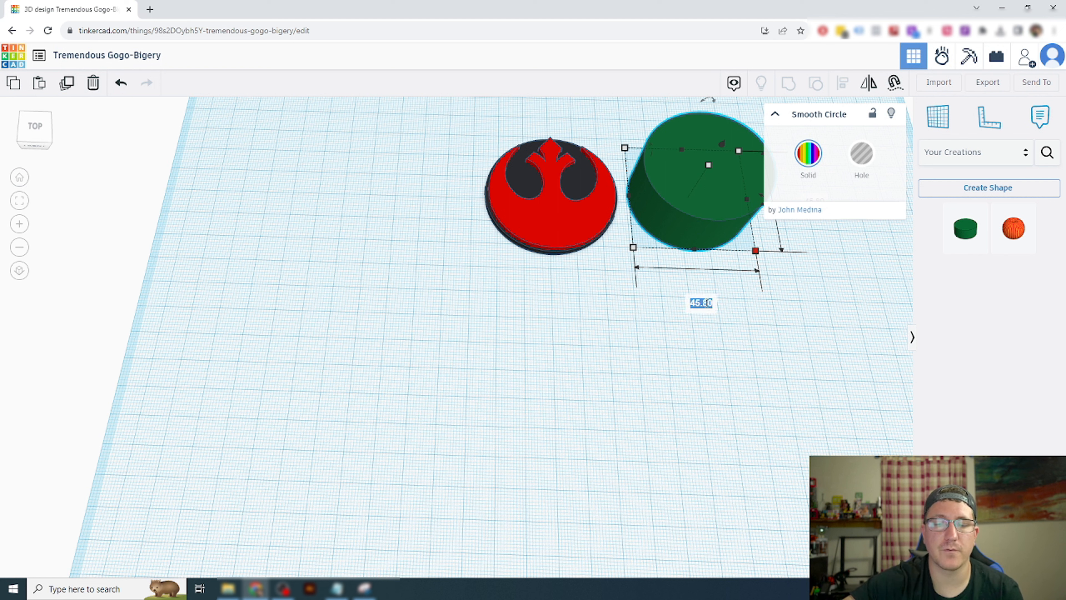
text(4)
key(Return)
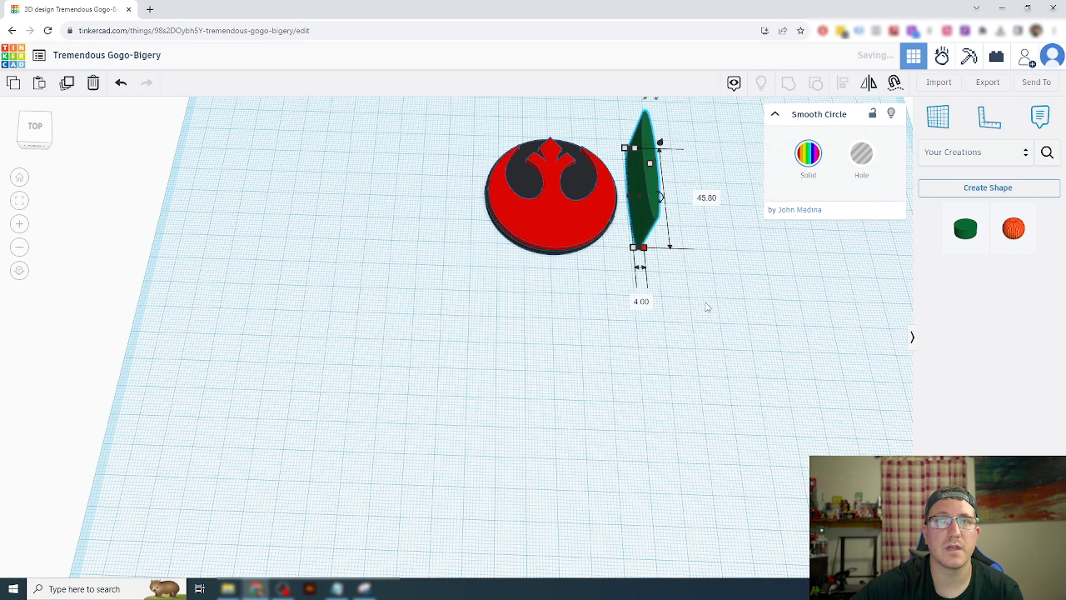
click(709, 198)
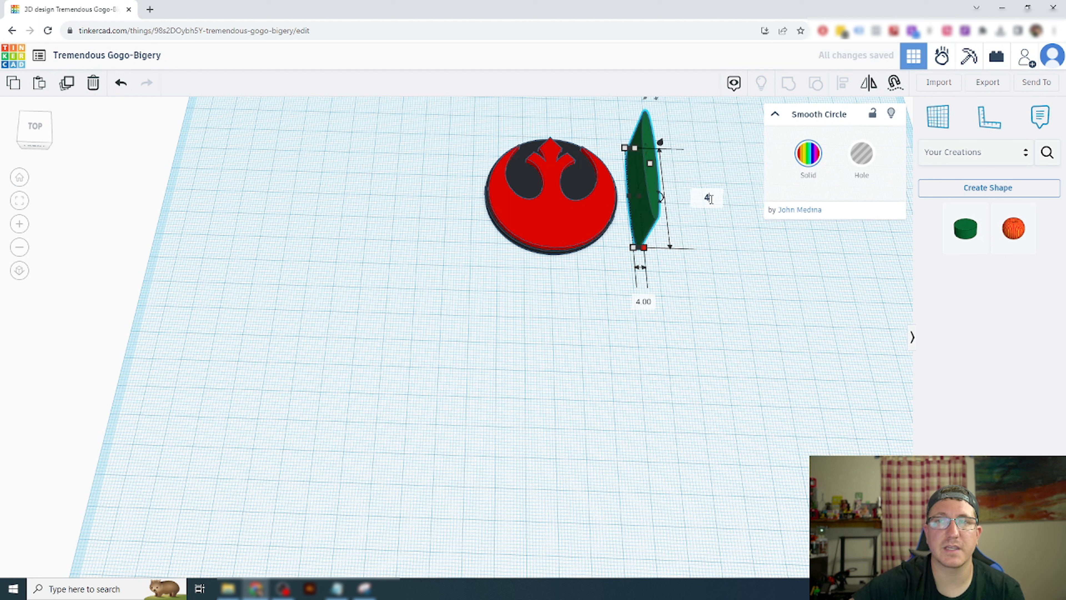
key(Return)
click(673, 186)
Step: Move the thin green cylinder about 33 mm sideways and 3 mm in depth onto the logo's upper tip
right_drag(673, 187, 664, 224)
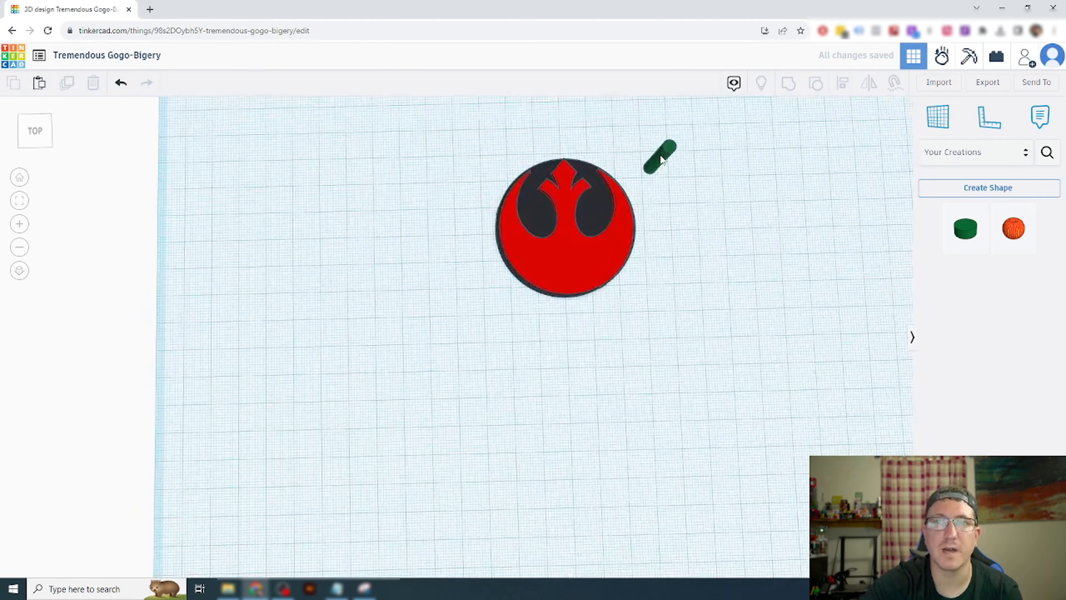
click(661, 157)
drag(660, 159, 567, 167)
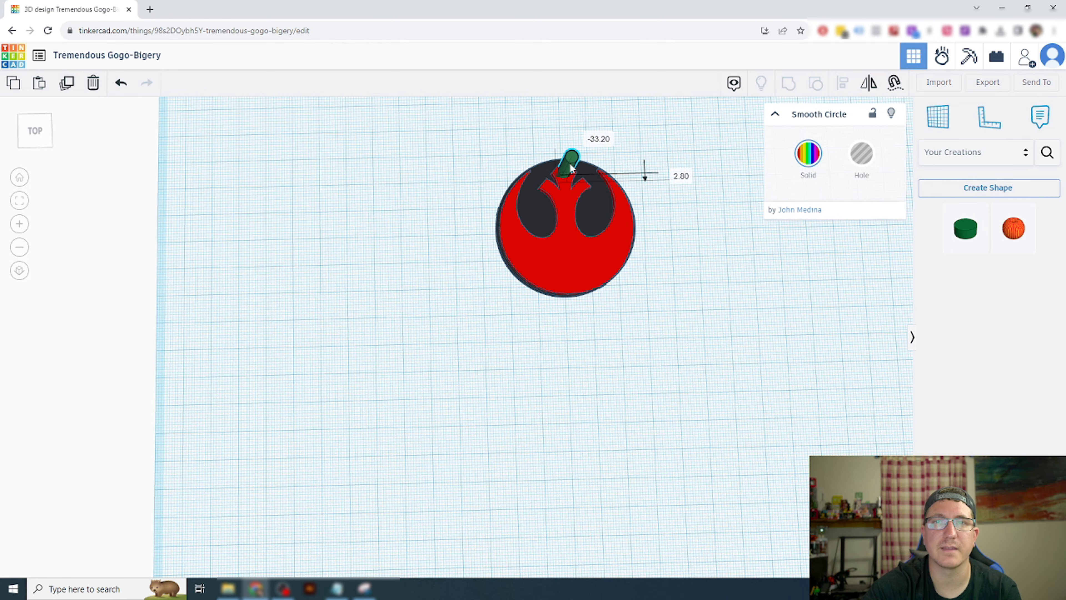
click(727, 224)
Step: Align the thin green cylinder with the red logo so both are centred across the token's width
right_drag(726, 223, 685, 251)
middle_drag(685, 248, 613, 192)
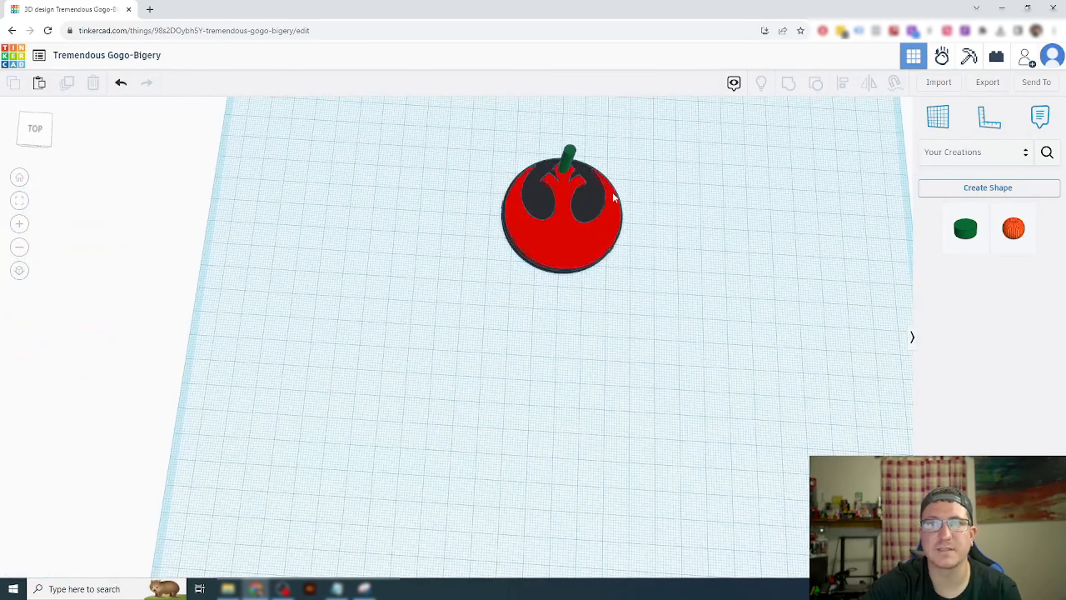
middle_drag(668, 224, 650, 217)
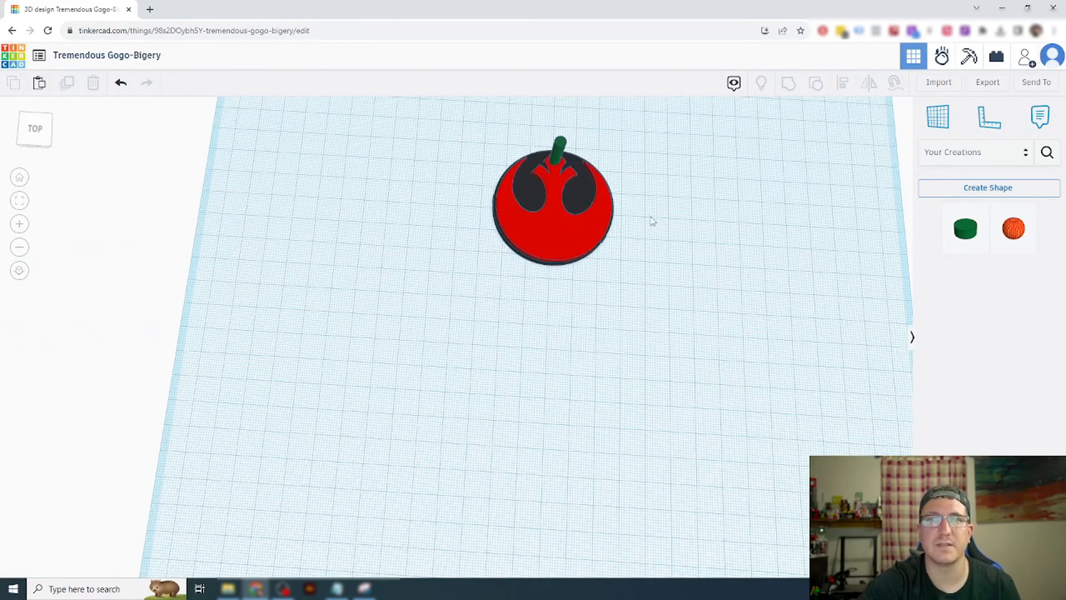
click(557, 193)
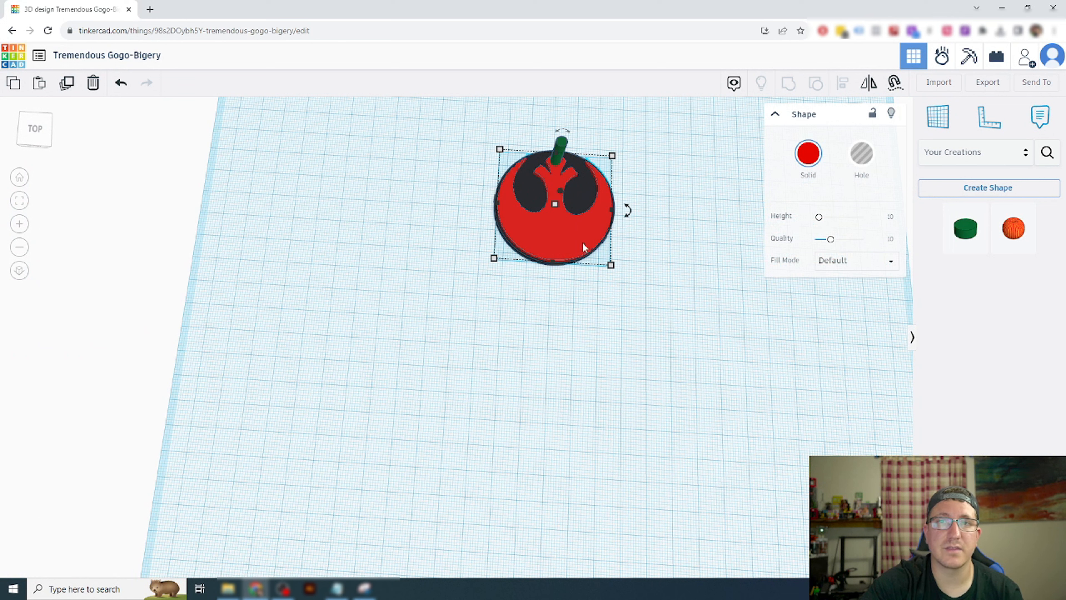
shift+click(564, 147)
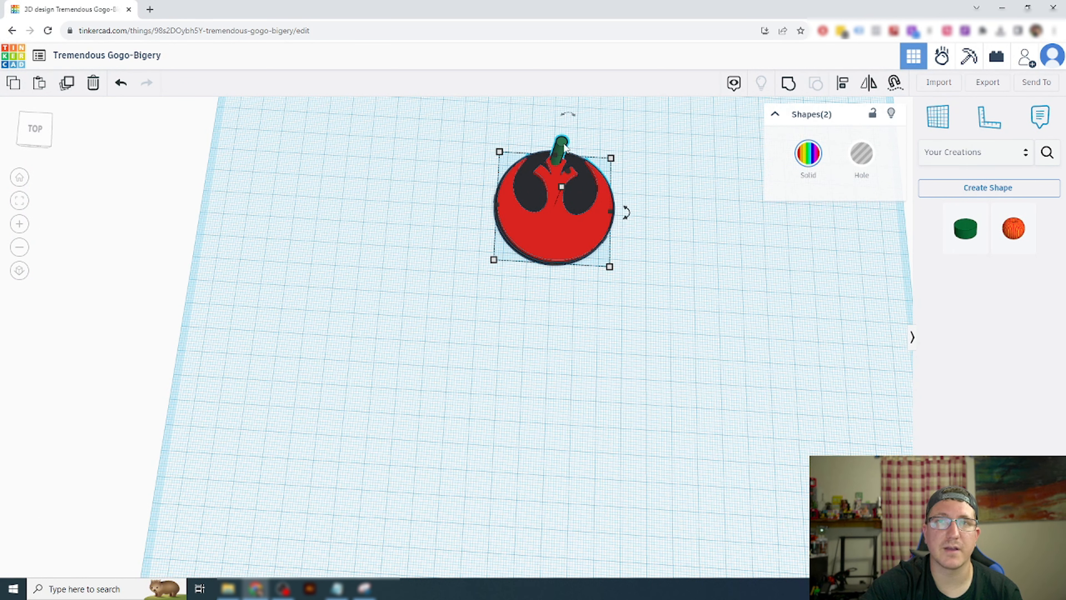
key(l)
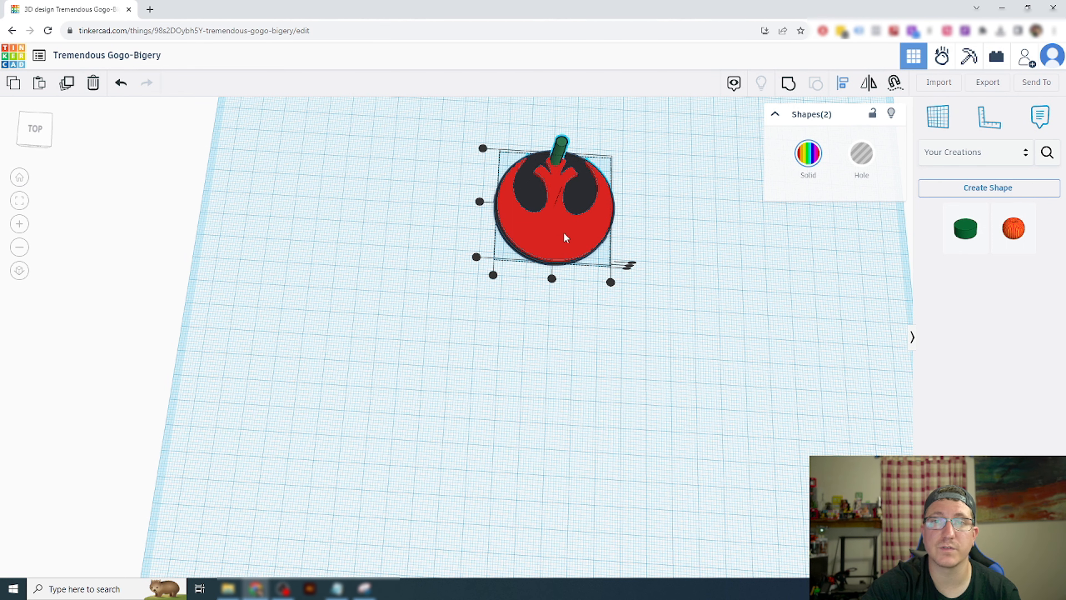
middle_drag(564, 238, 571, 183)
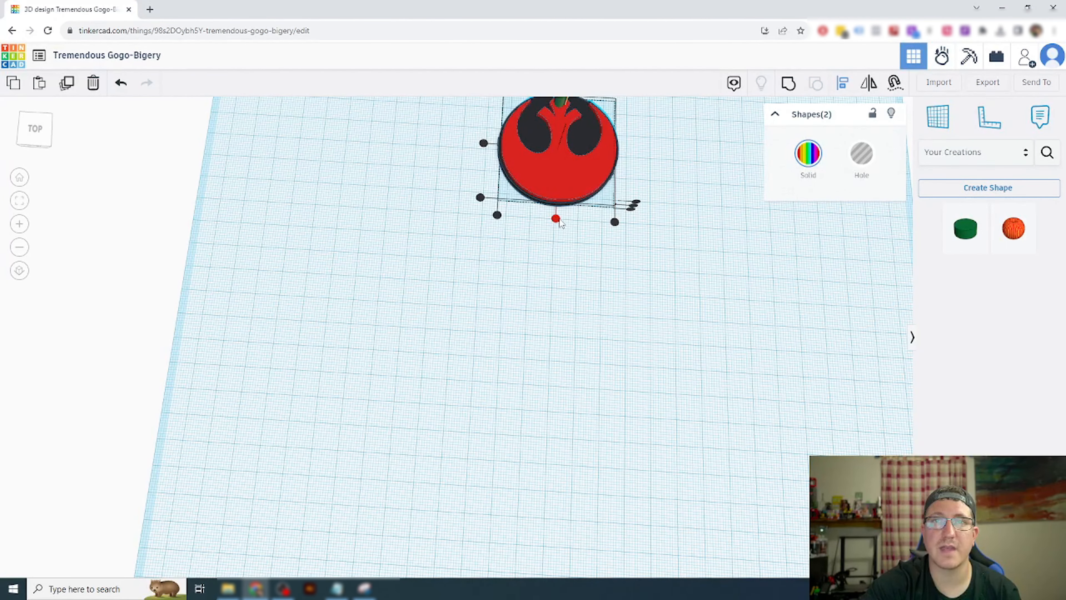
click(555, 218)
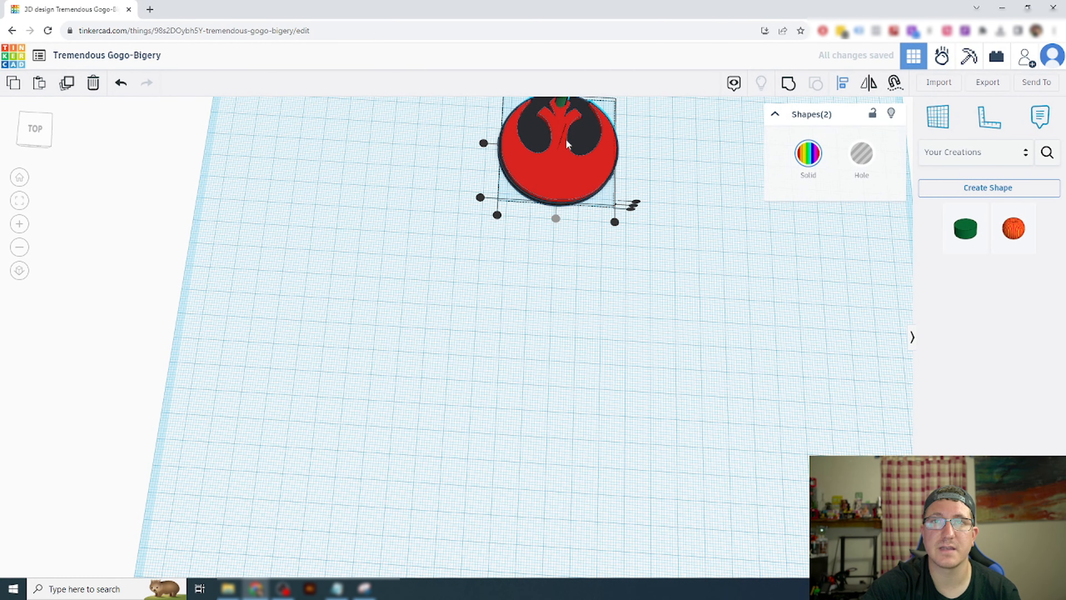
middle_drag(560, 131, 580, 174)
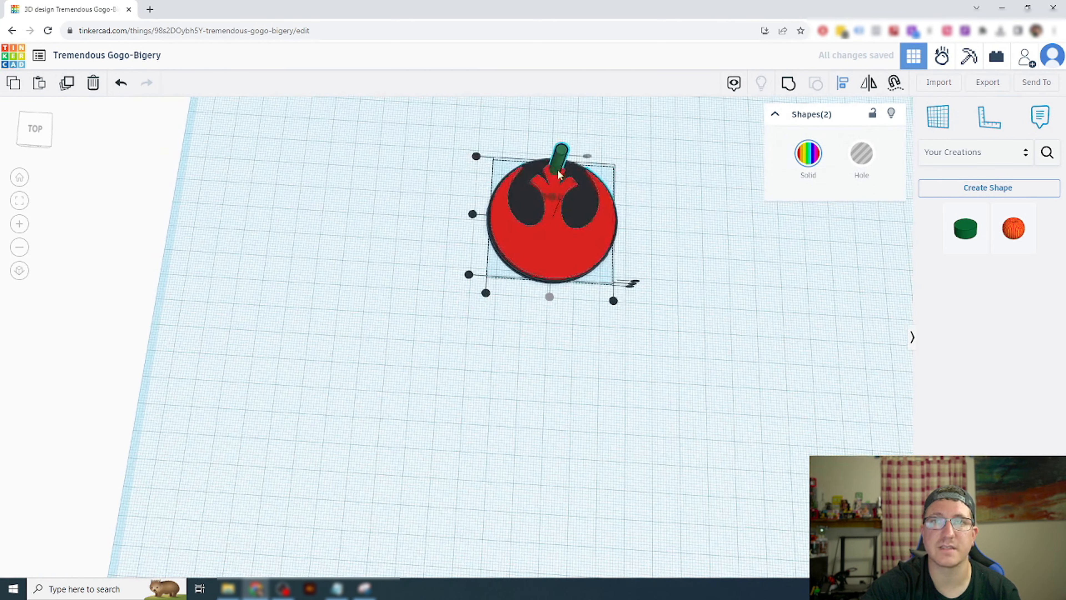
scroll(579, 170, up, 4)
right_drag(582, 165, 557, 168)
scroll(584, 181, down, 5)
click(676, 200)
Step: Turn the thin green cylinder at the logo's tip into a hole shape
click(556, 168)
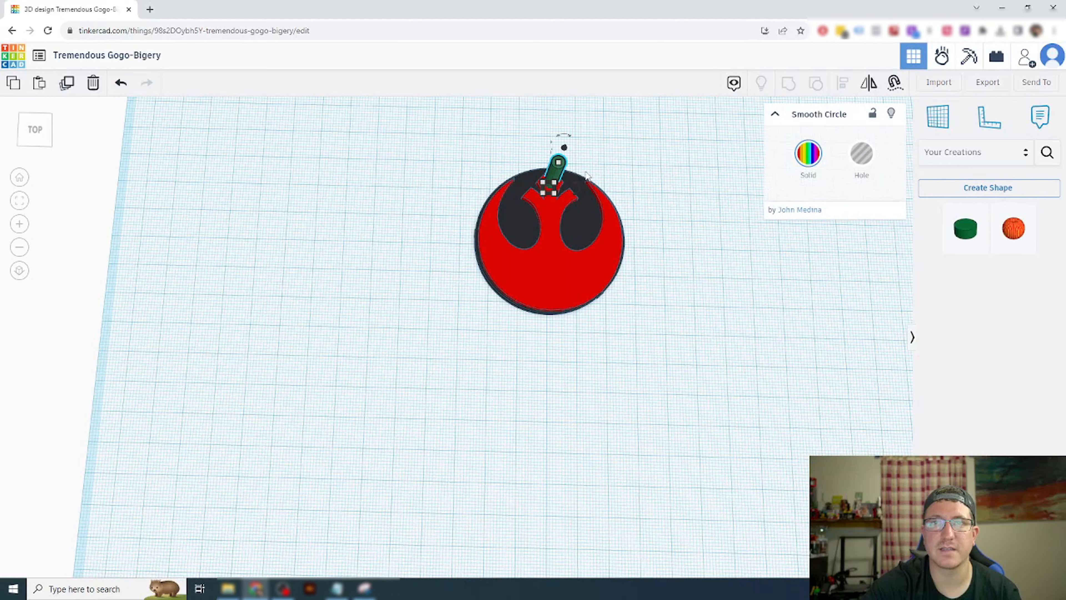
click(862, 157)
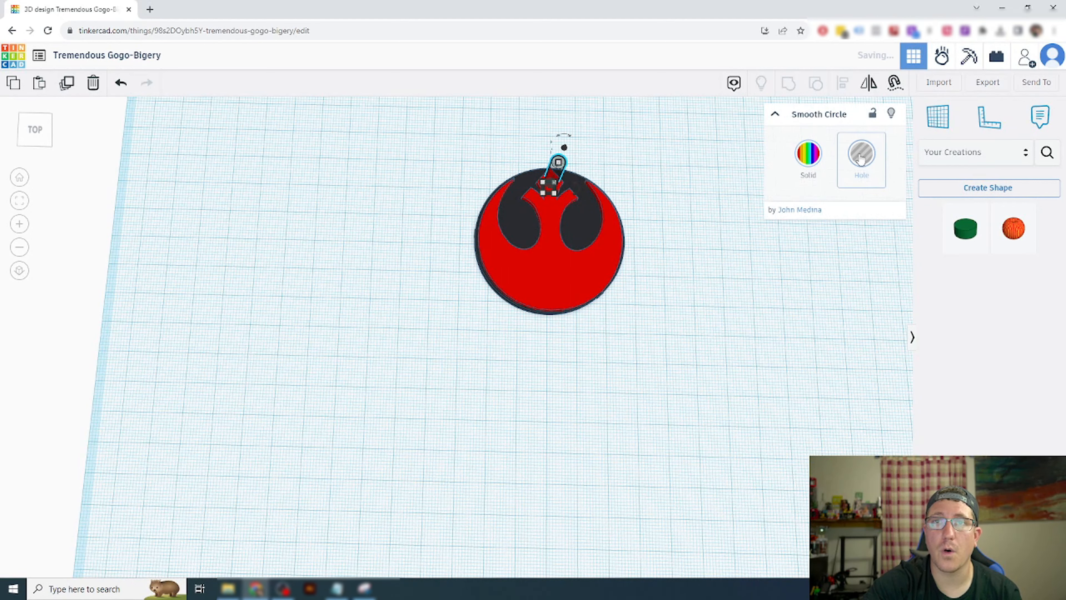
click(690, 159)
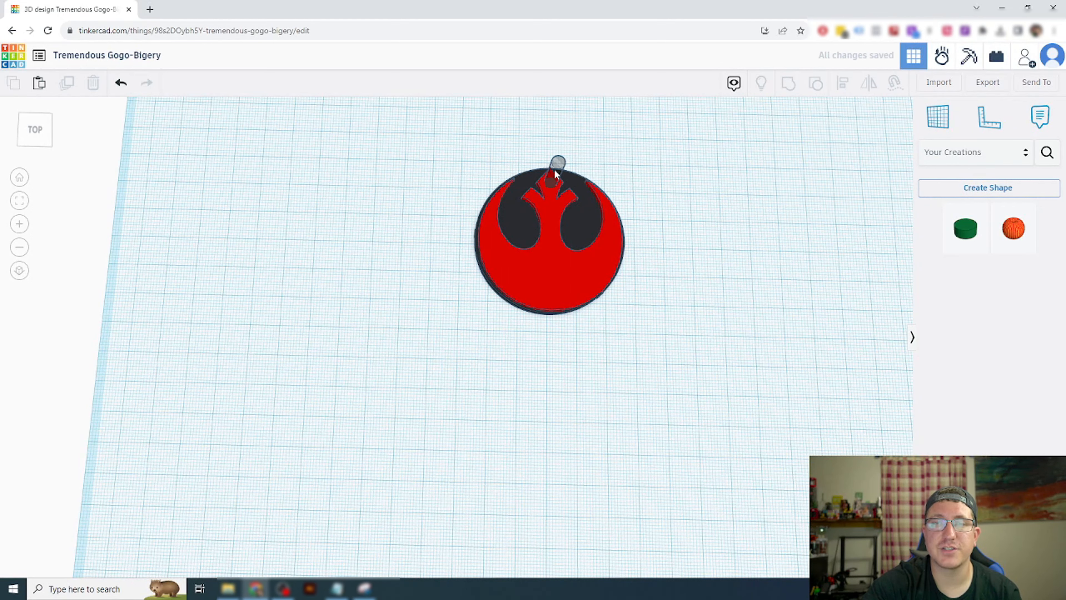
Step: Lower the hole cylinder at the logo's tip by 3 mm so it passes through the token's underside
right_drag(583, 162, 421, 35)
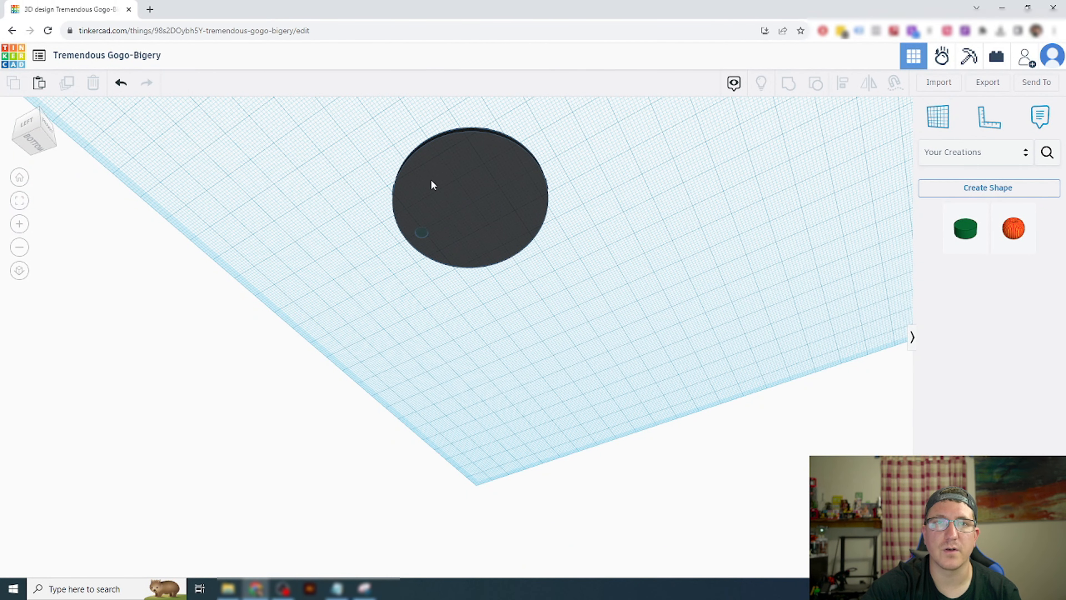
right_drag(432, 165, 550, 163)
middle_drag(548, 162, 528, 180)
click(484, 181)
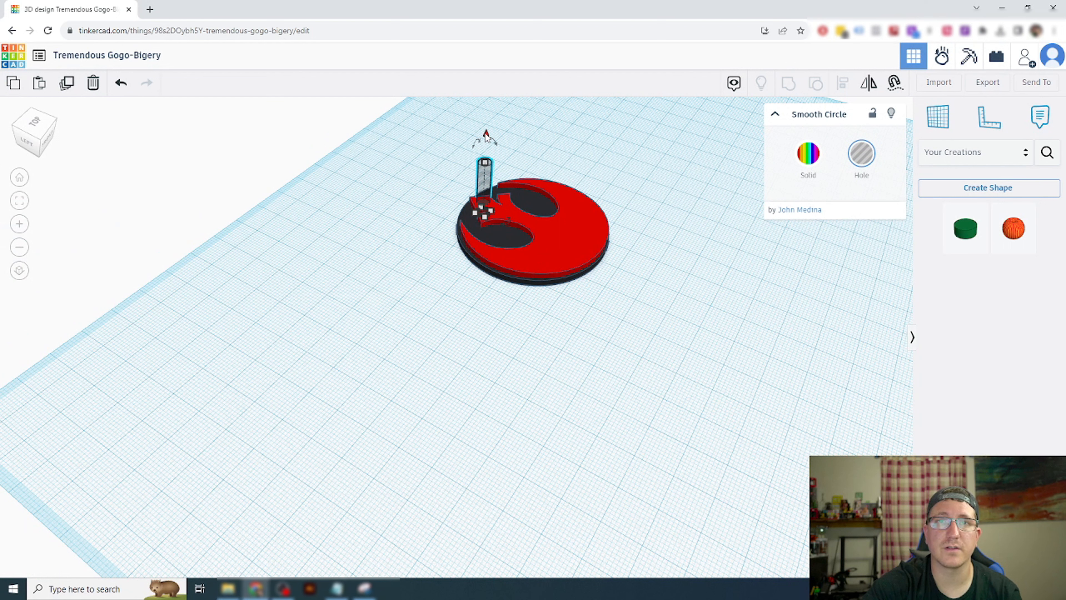
drag(486, 134, 491, 144)
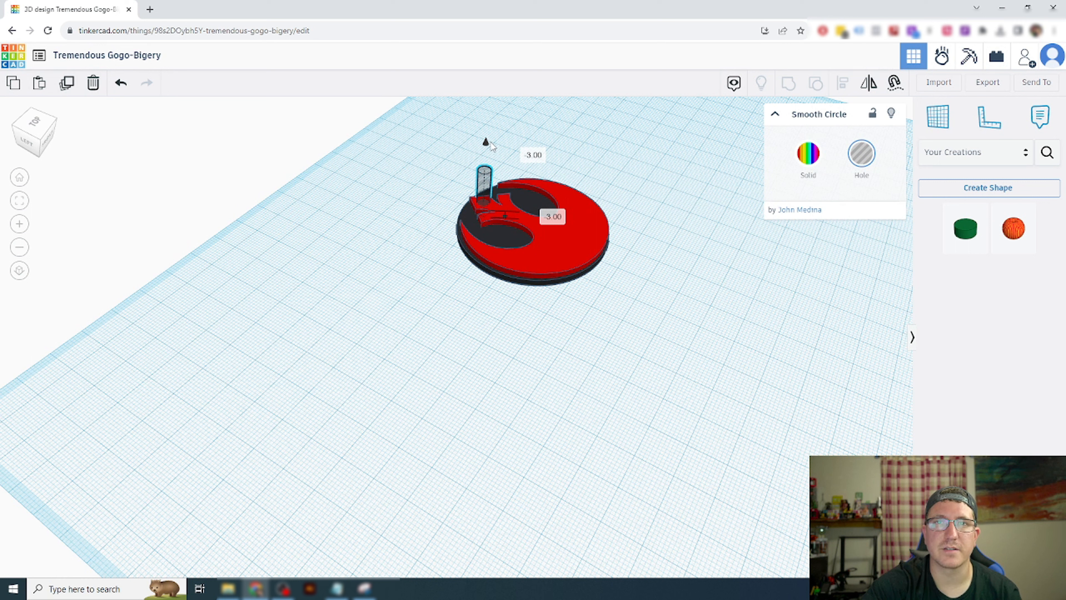
drag(491, 142, 490, 142)
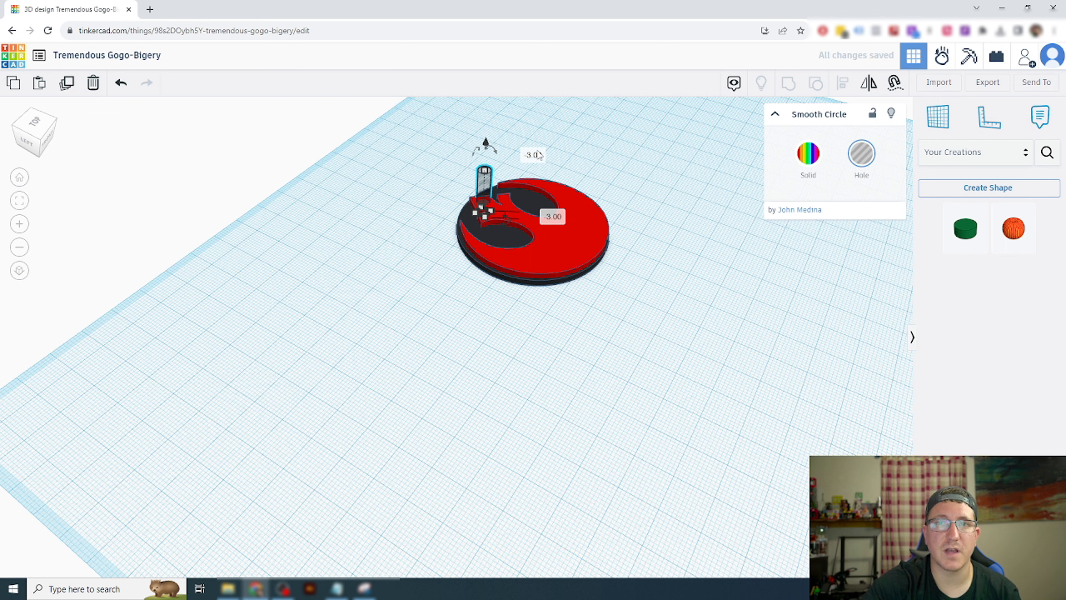
click(591, 181)
Step: Group the black disc, the red logo and the hole cylinder to cut the hole through the token
right_drag(586, 201, 519, 224)
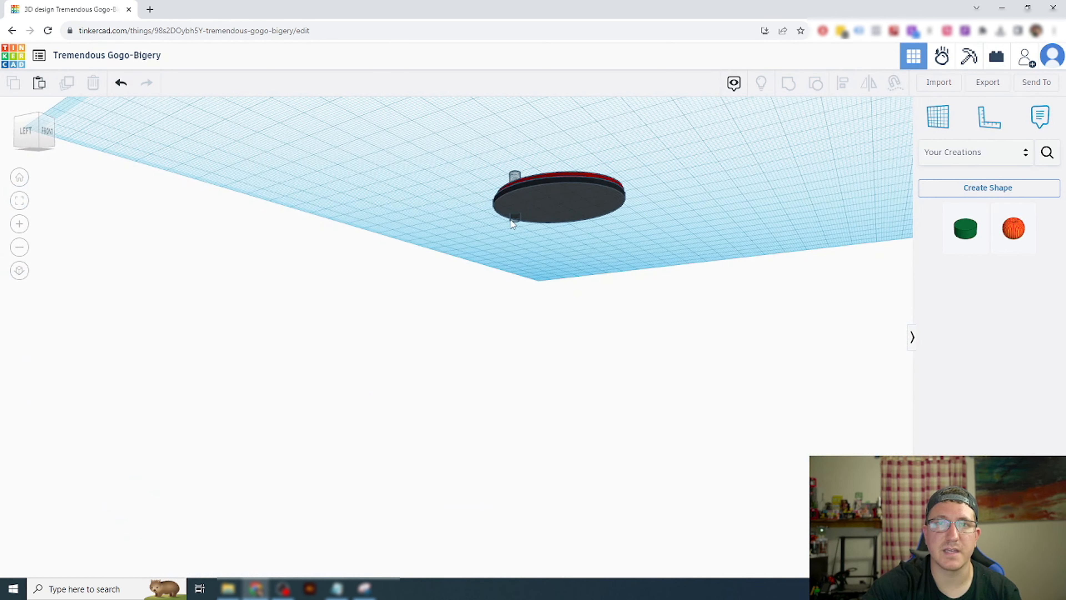
right_drag(582, 173, 507, 161)
scroll(538, 147, down, 4)
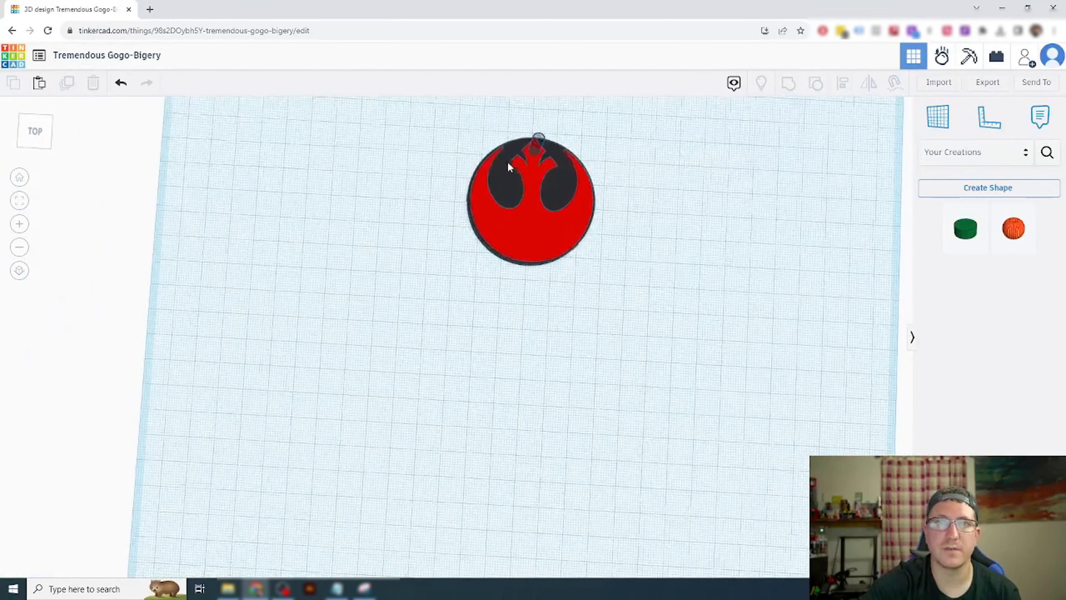
drag(461, 120, 626, 210)
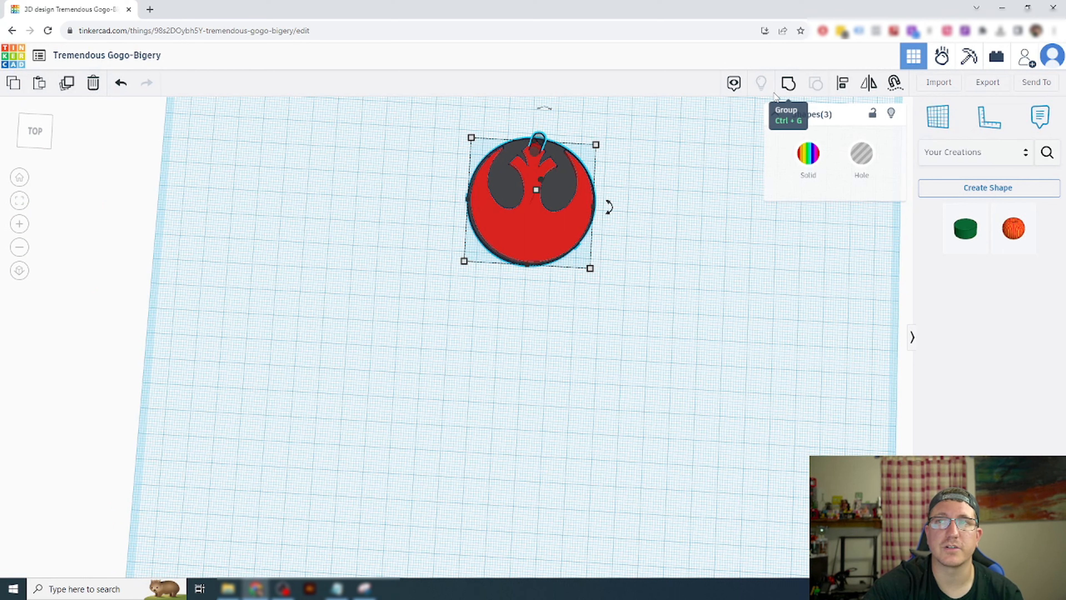
click(624, 153)
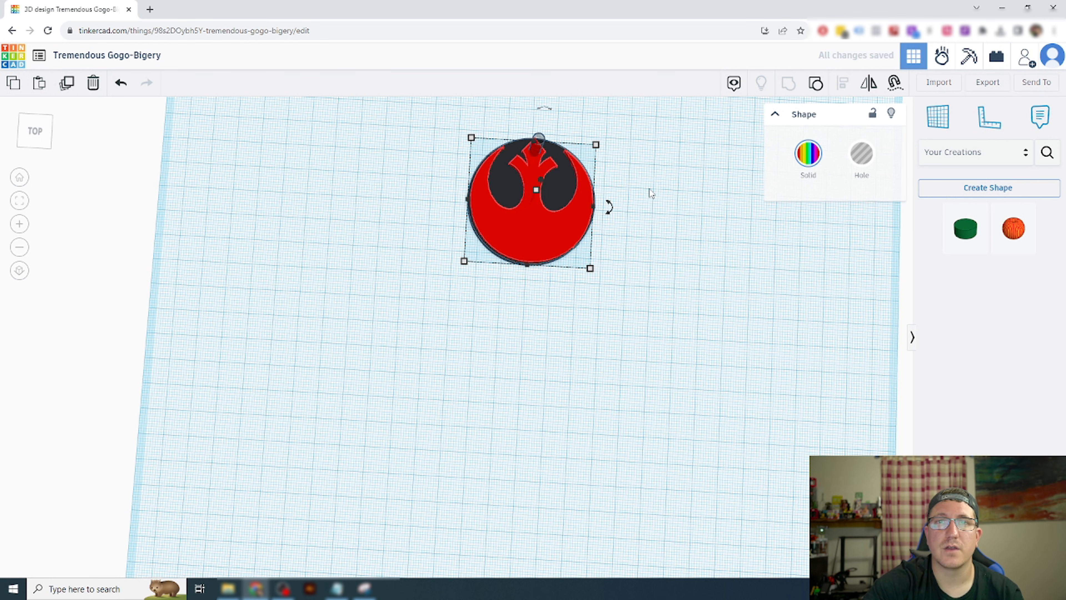
click(628, 185)
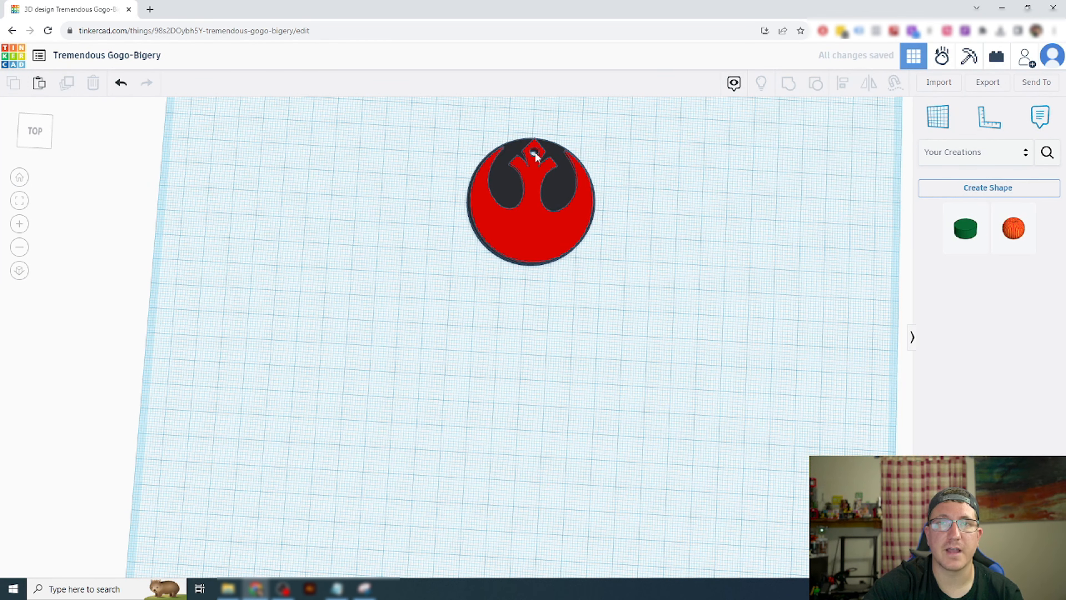
Step: Export everything in the design as an STL file for 3D printing
scroll(532, 155, up, 5)
mouse_move(545, 147)
right_down()
mouse_move(539, 181)
mouse_move(541, 156)
right_up()
middle_drag(541, 157, 545, 230)
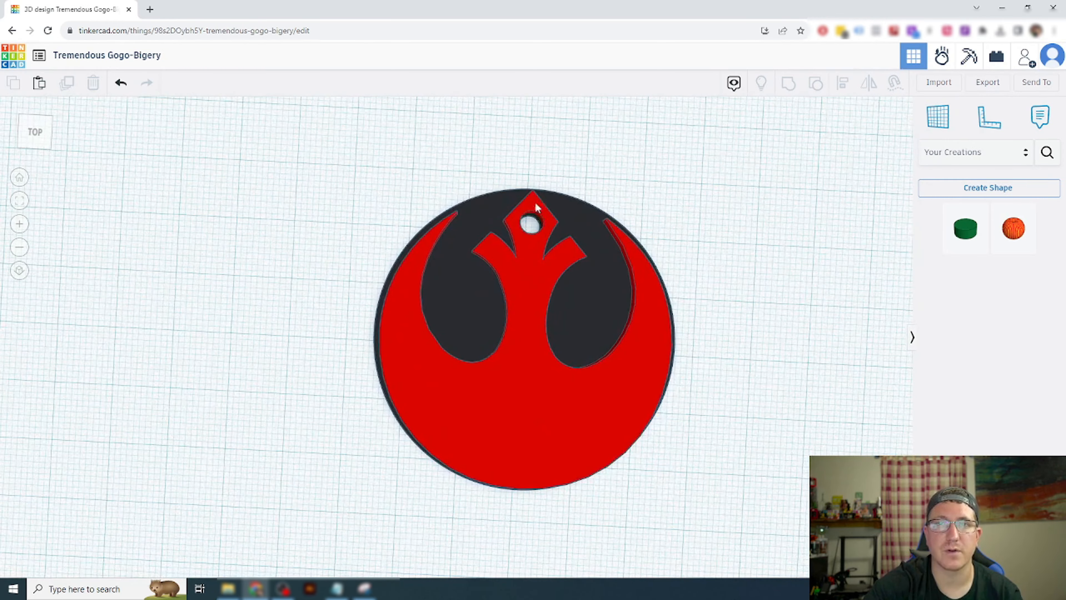
scroll(588, 174, down, 4)
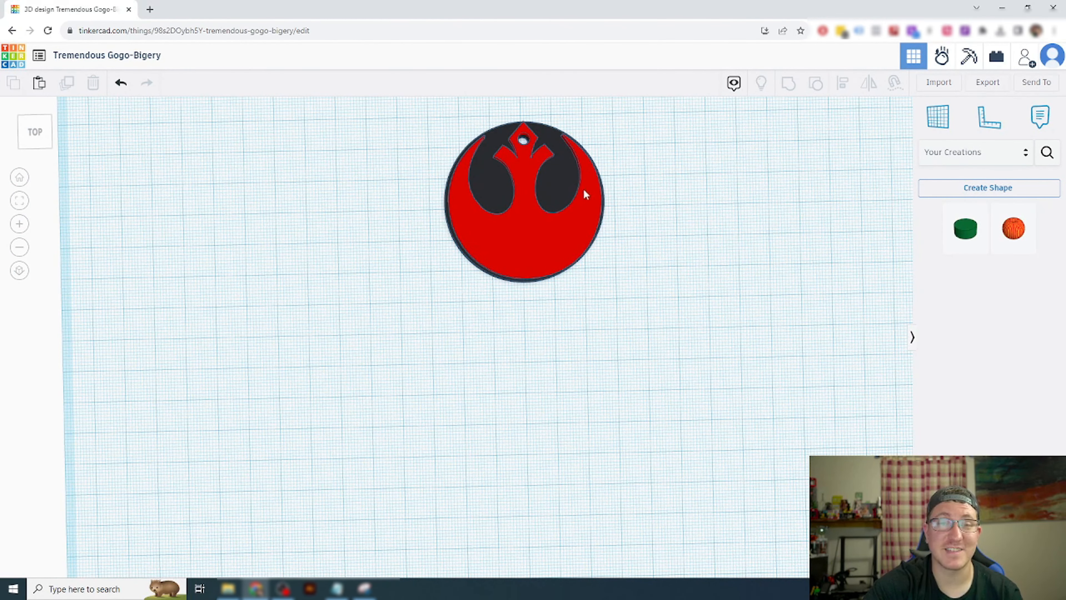
right_drag(591, 168, 465, 202)
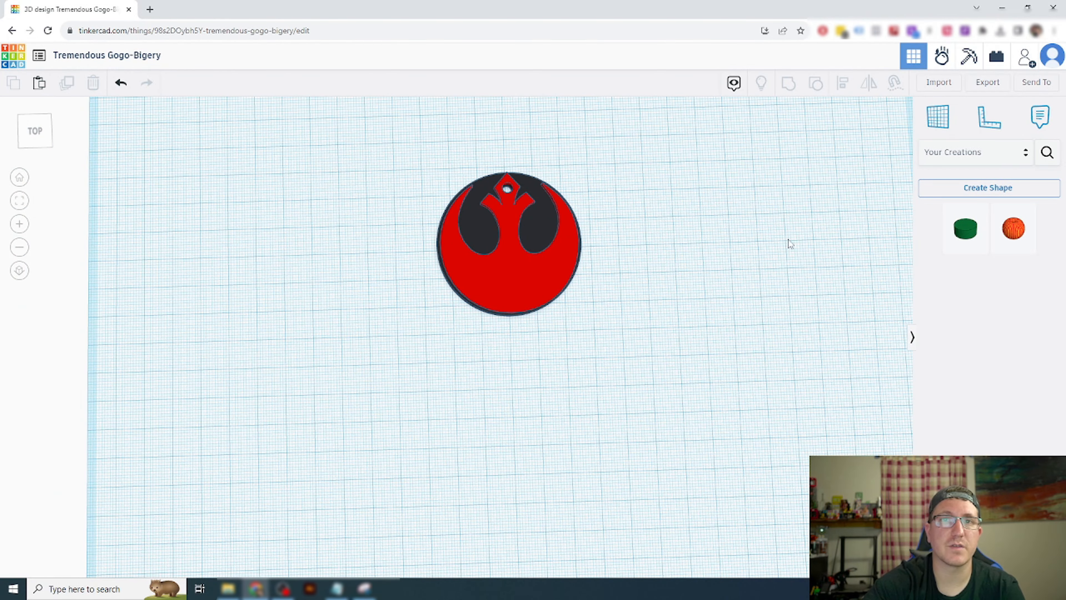
click(988, 83)
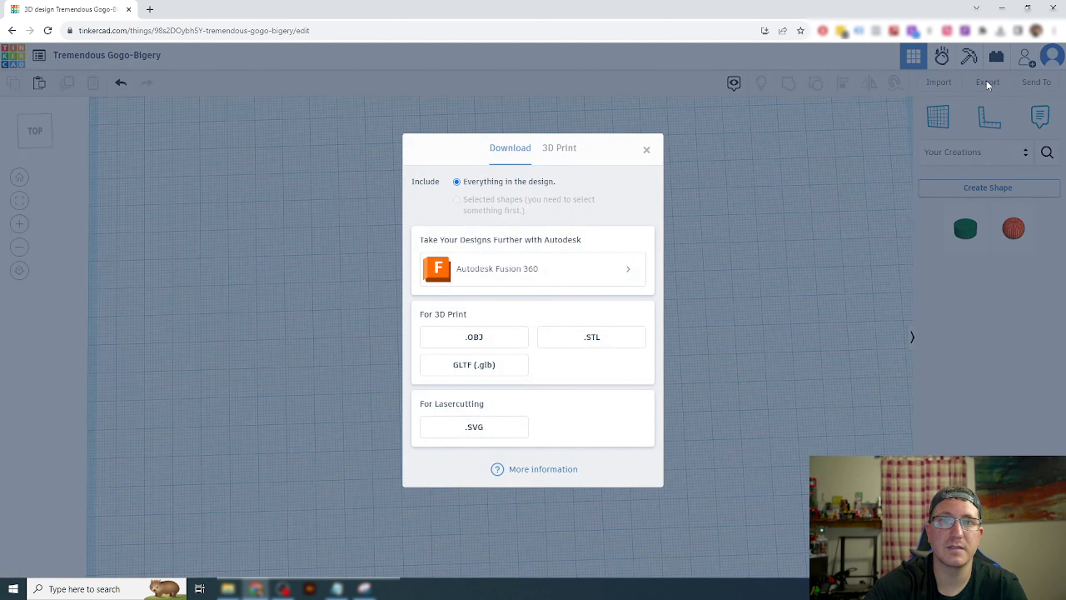
click(595, 335)
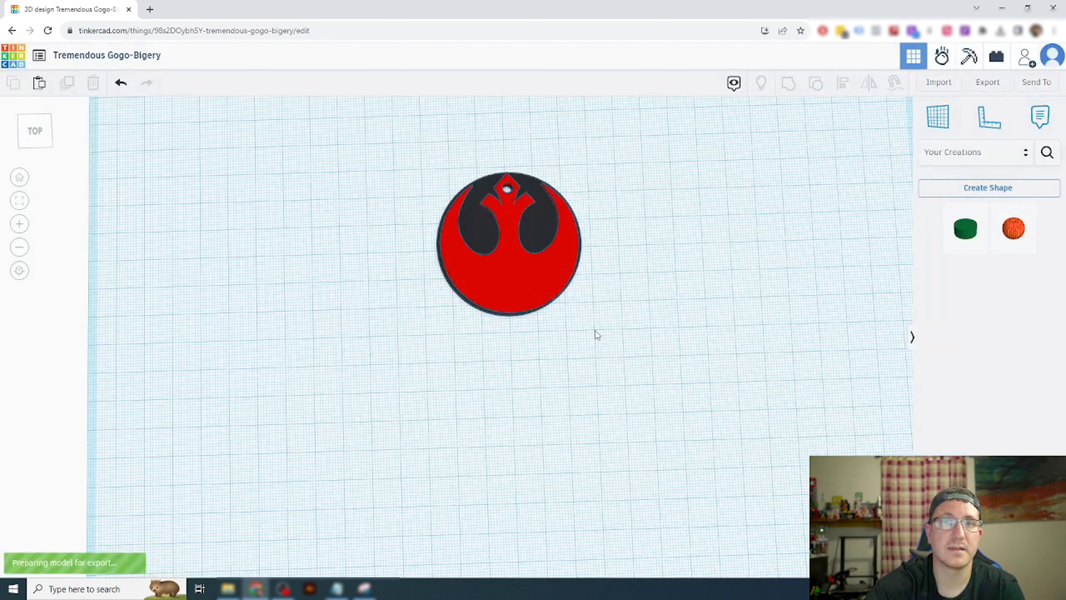